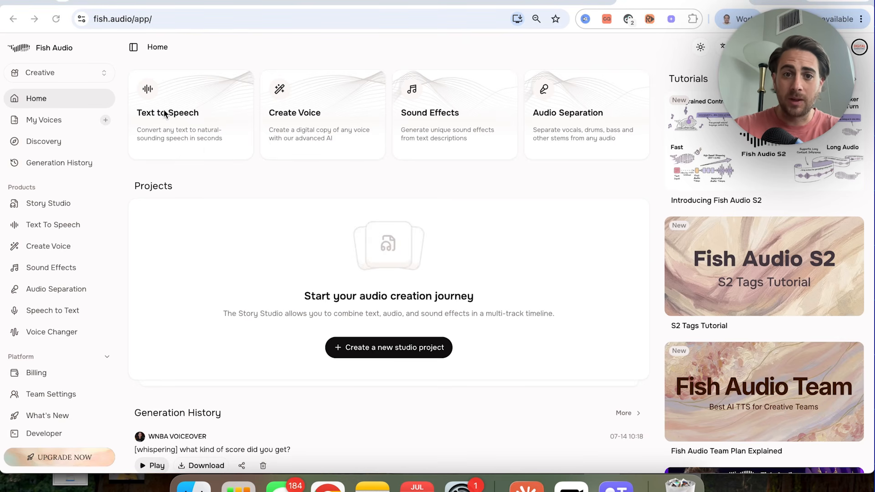
- Open the Text to Speech workspace and review the available Fish Audio speech models without changing the current model
click(217, 150)
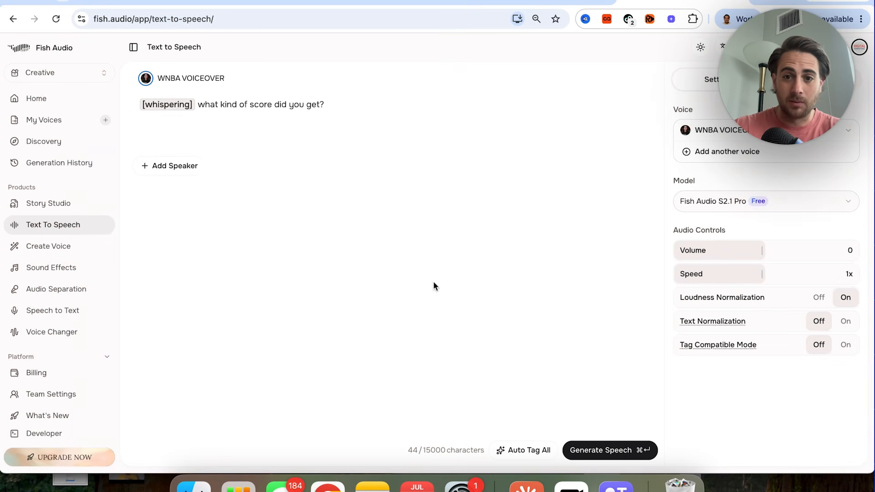
click(729, 209)
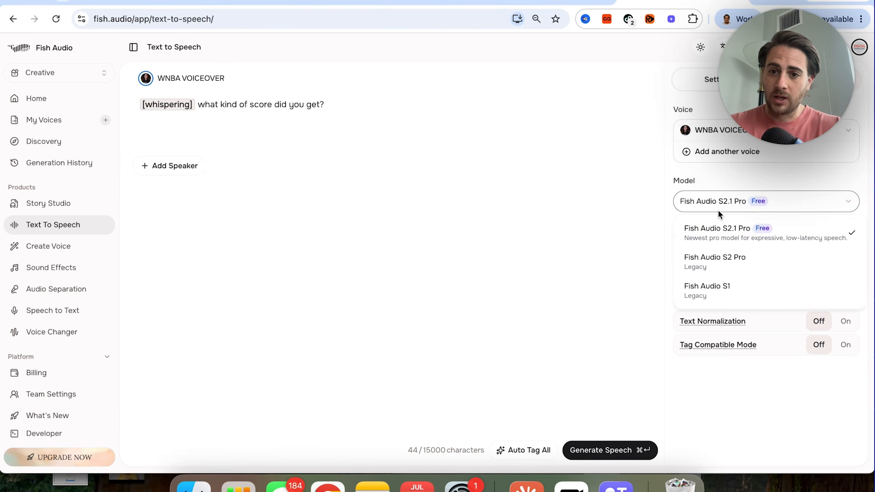
click(717, 178)
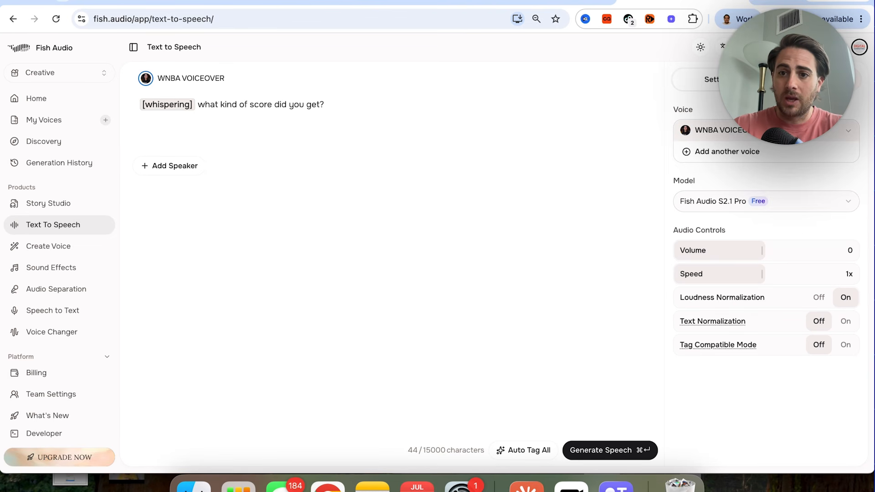
- View the detail page of the WNBA VOICEOVER voice, including its default sample, and return to Text to Speech
click(754, 132)
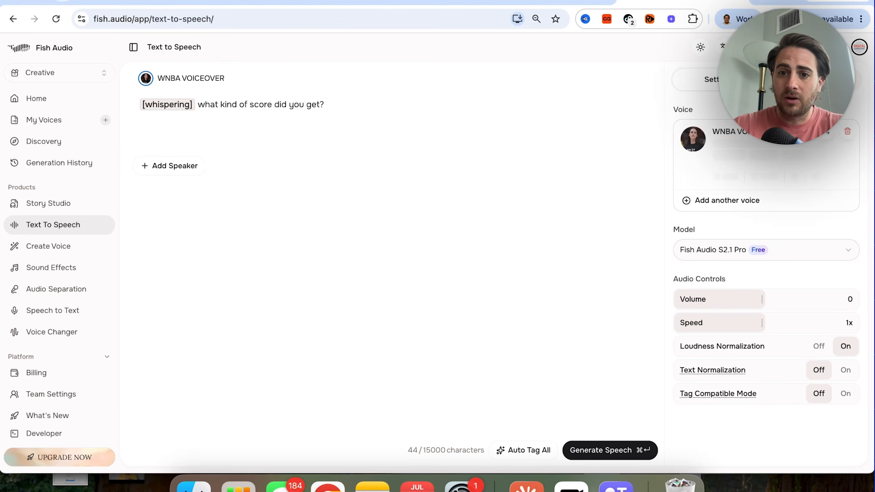
click(738, 136)
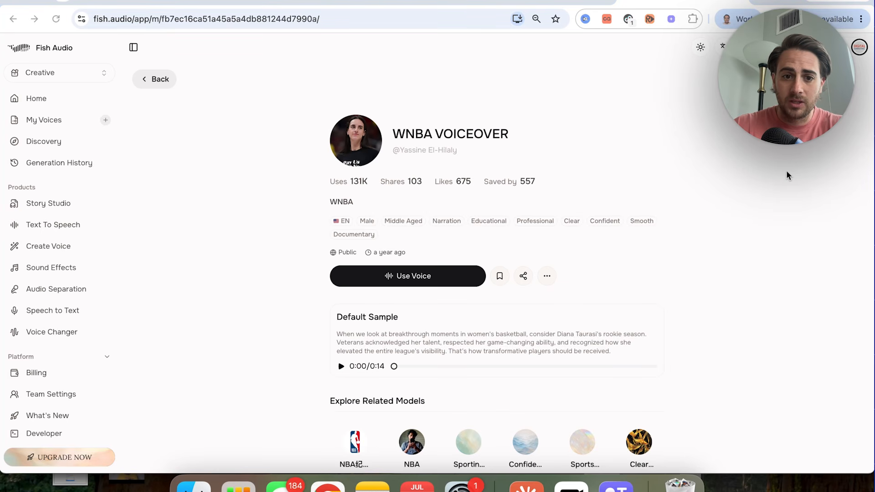
scroll(485, 335, down, 1)
scroll(470, 333, down, 4)
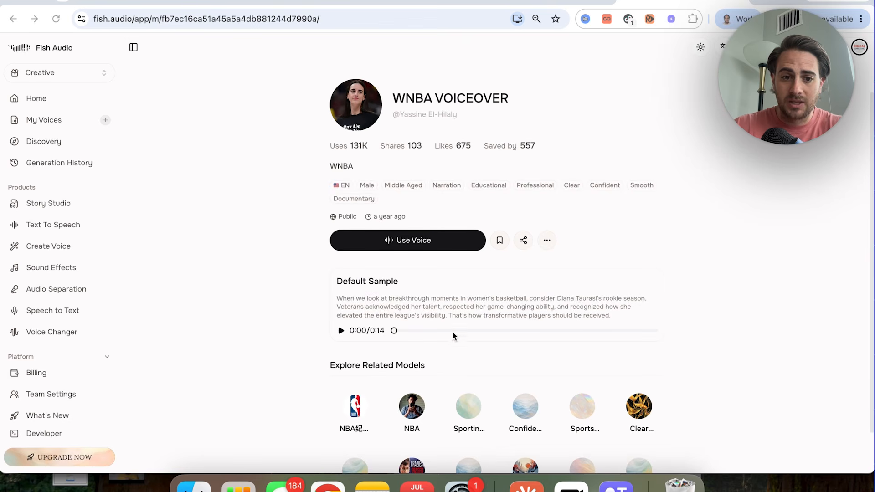
scroll(418, 301, up, 2)
scroll(417, 297, up, 1)
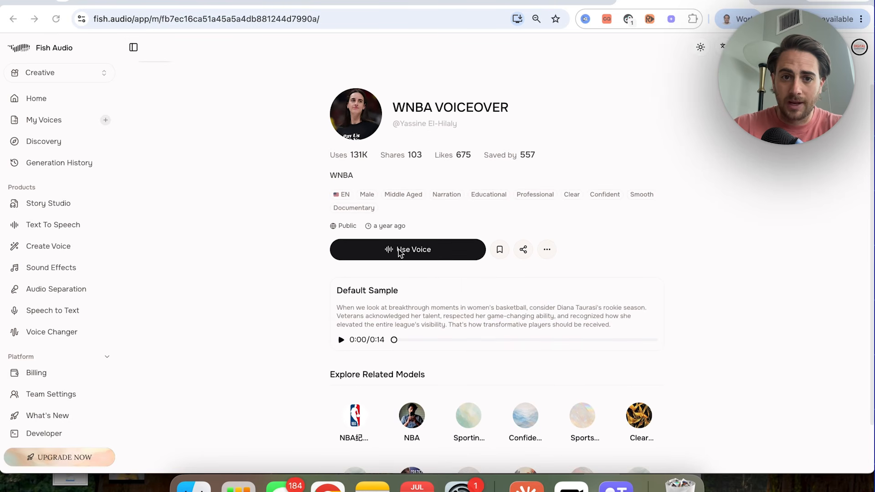
click(235, 202)
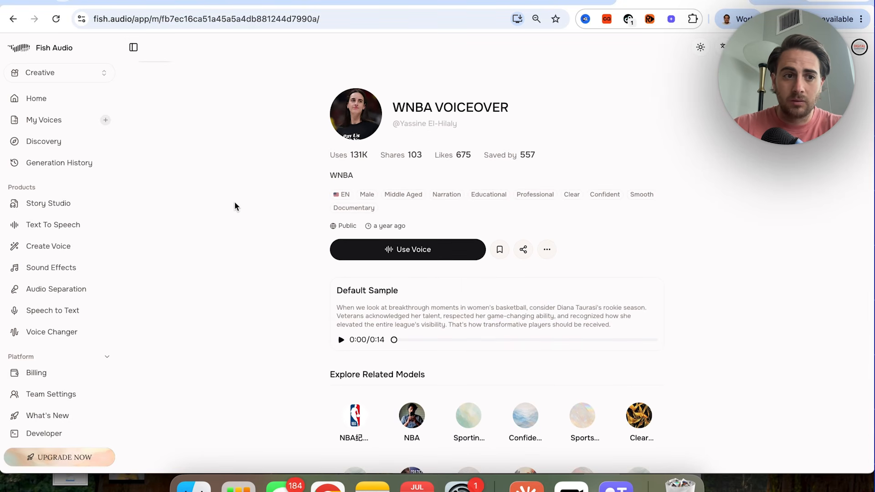
scroll(234, 202, left, 5)
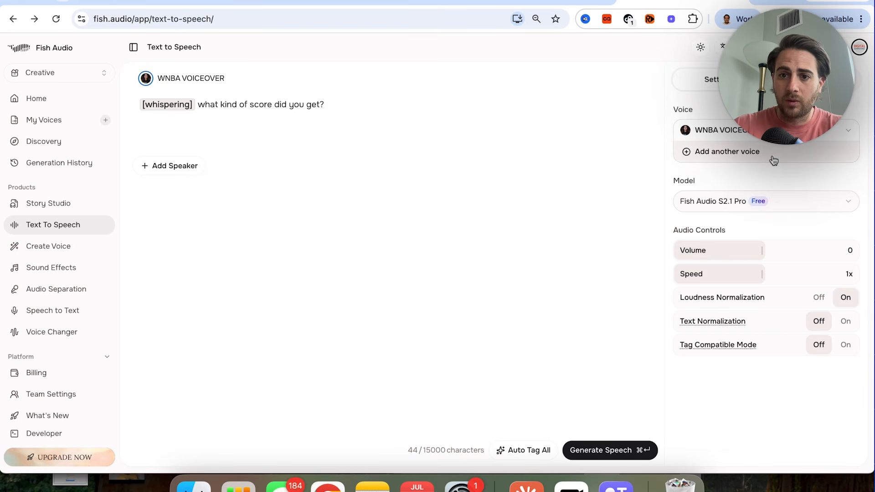
- Start adding another voice and browse the recommended English voices in the Explore library
click(773, 156)
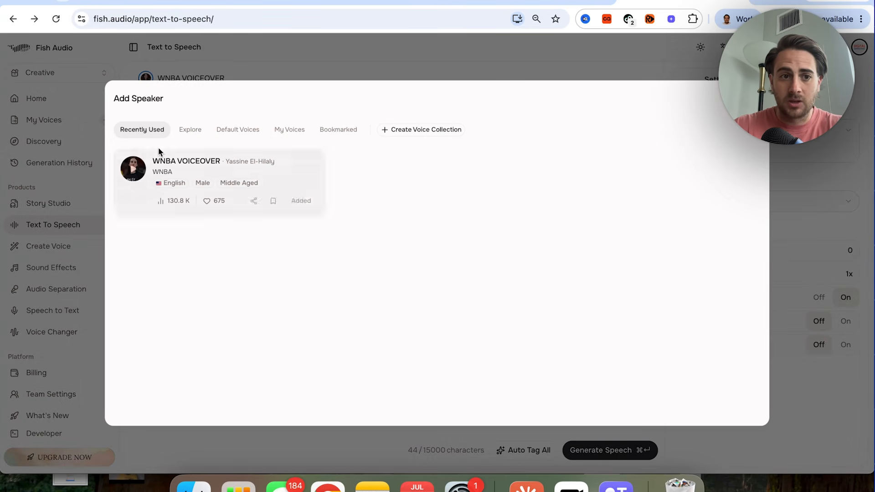
click(190, 132)
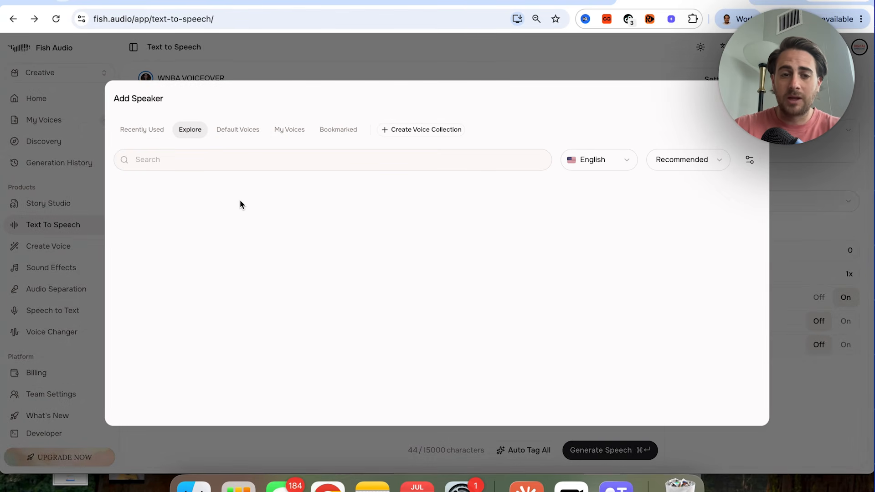
mouse_move(299, 307)
scroll(299, 307, down, 10)
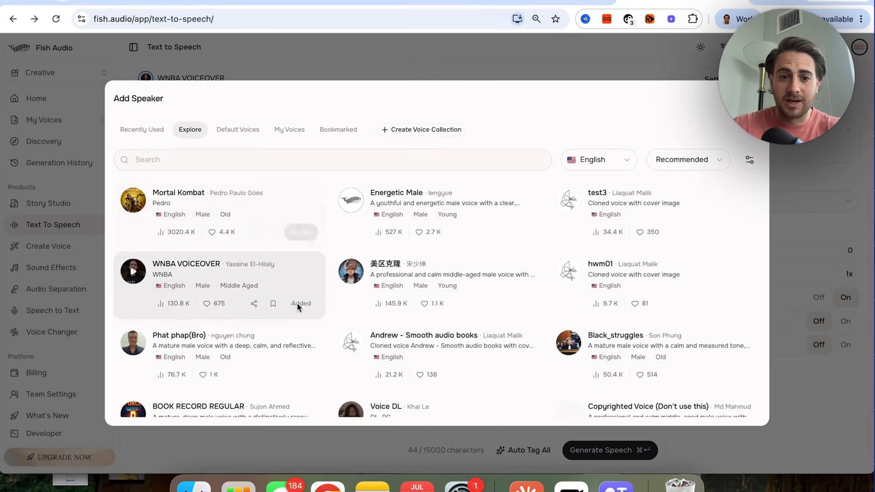
scroll(296, 308, down, 10)
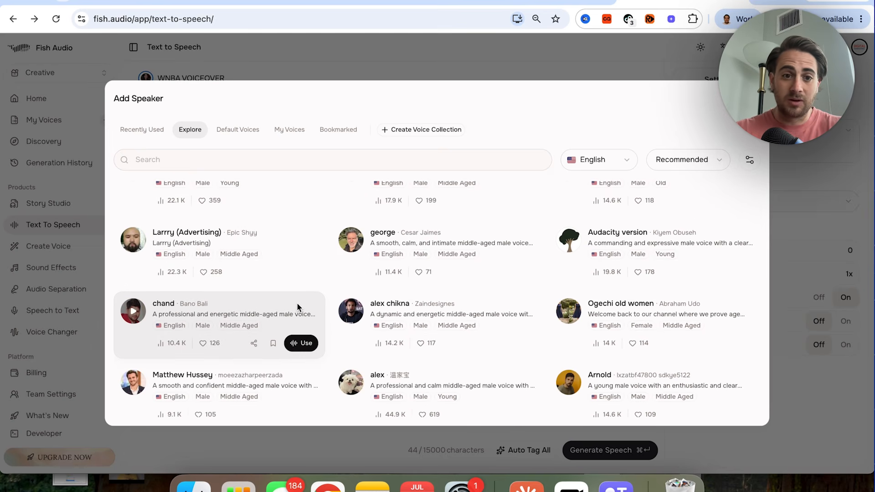
scroll(296, 302, down, 1)
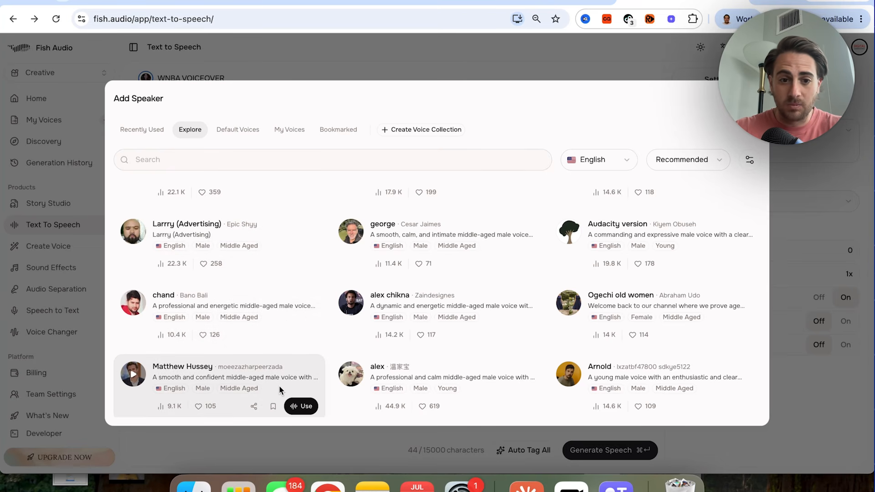
scroll(279, 384, up, 1)
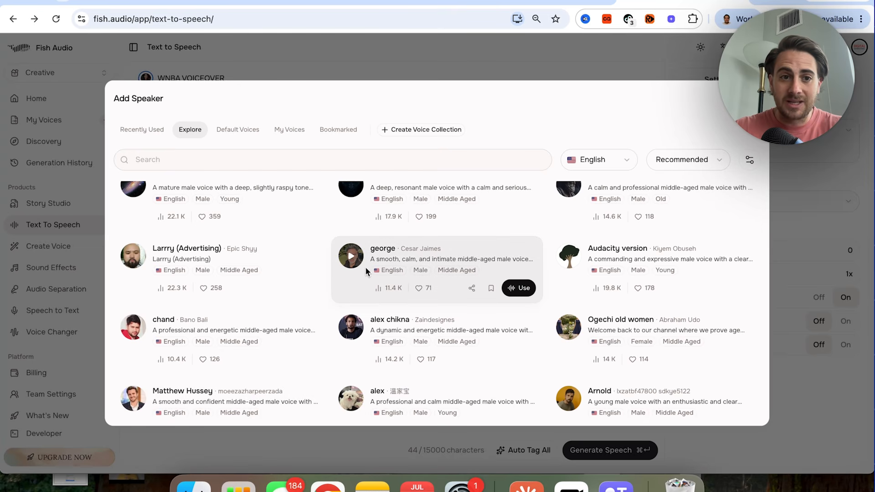
- Check the personal voices in the speaker picker and open the page for creating voice collections
click(279, 131)
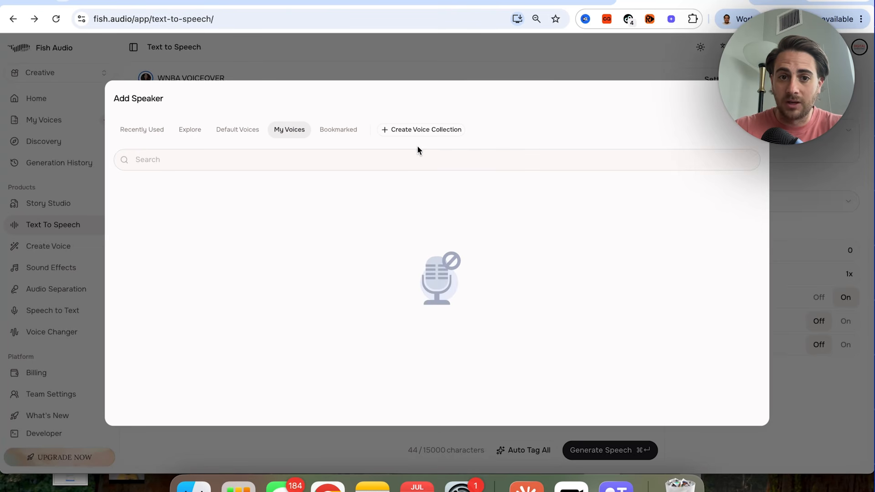
click(411, 129)
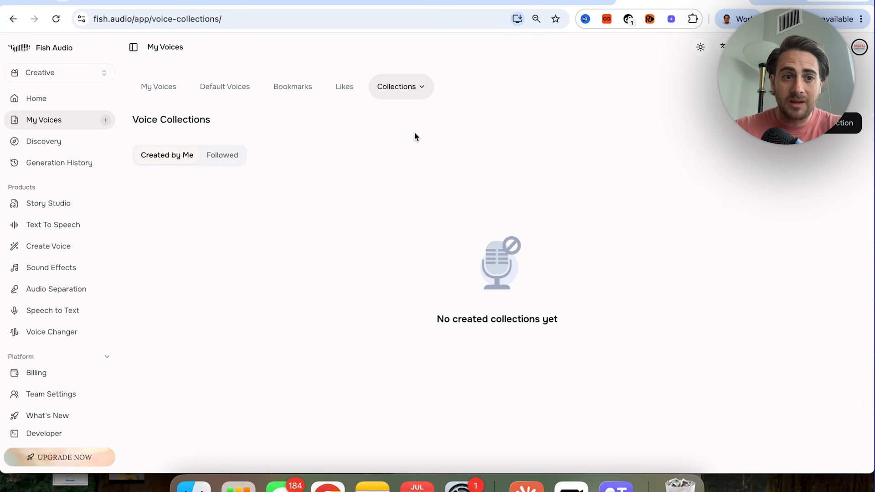
- Compare the Instant Voice Clone, Voice Design and Professional Voice Clone methods for creating a voice, then close the dialog
click(104, 120)
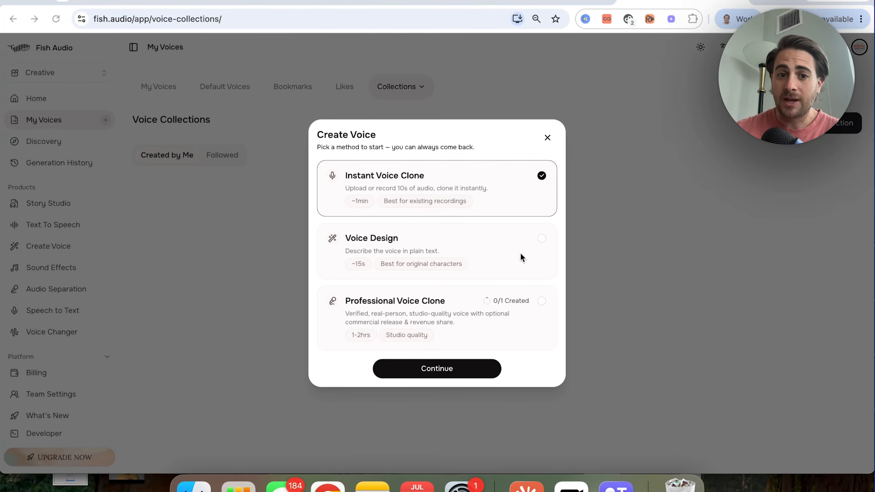
click(532, 249)
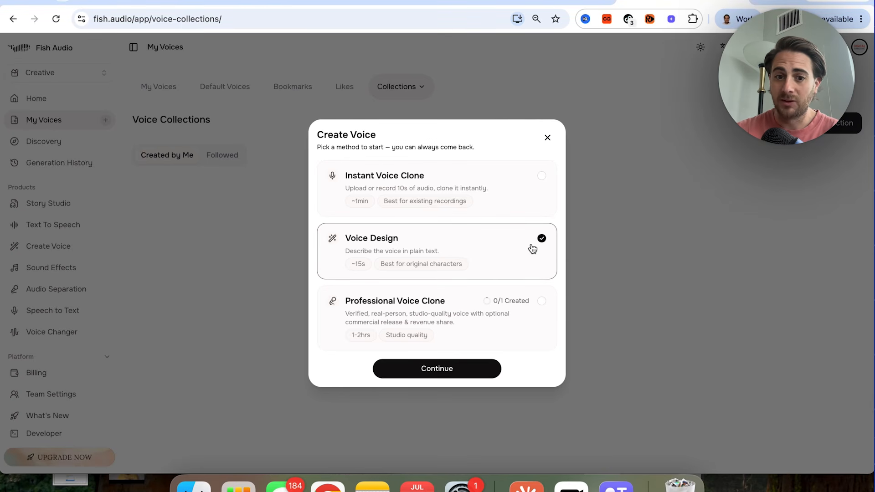
click(497, 333)
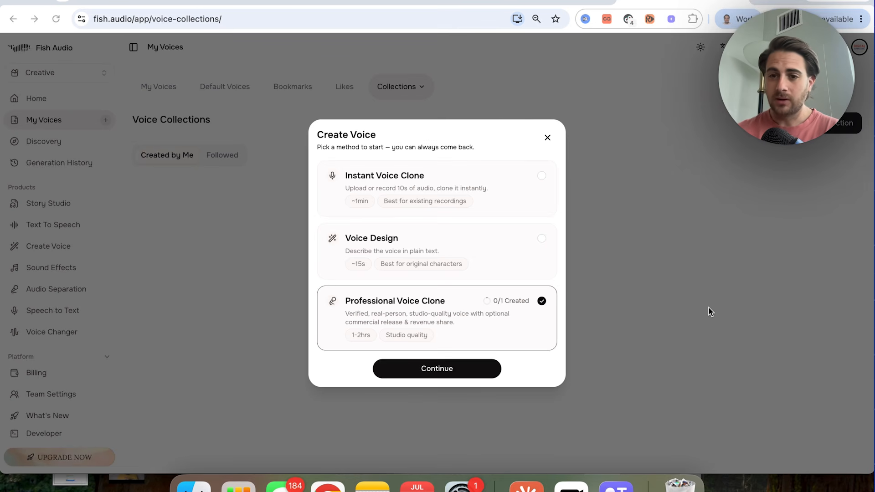
click(488, 186)
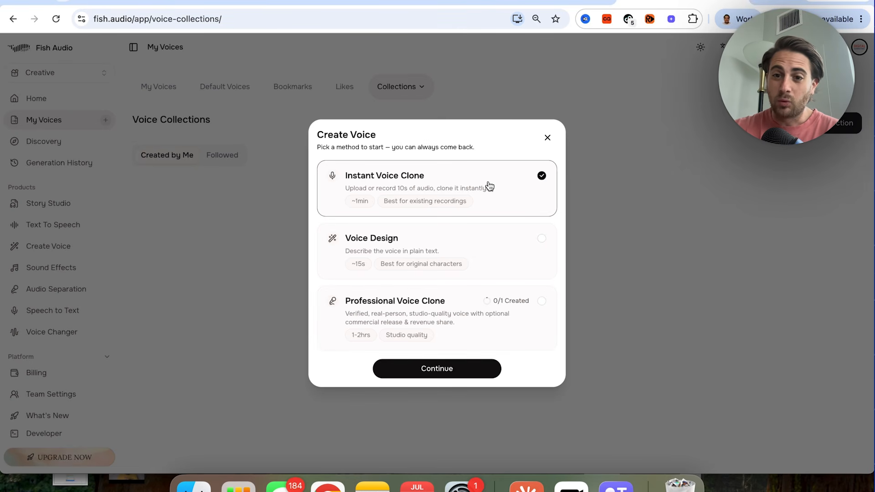
click(491, 310)
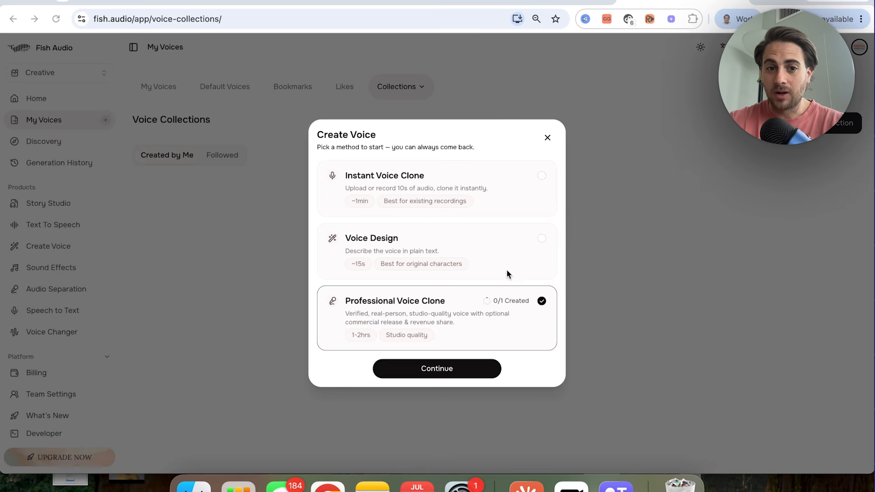
click(502, 258)
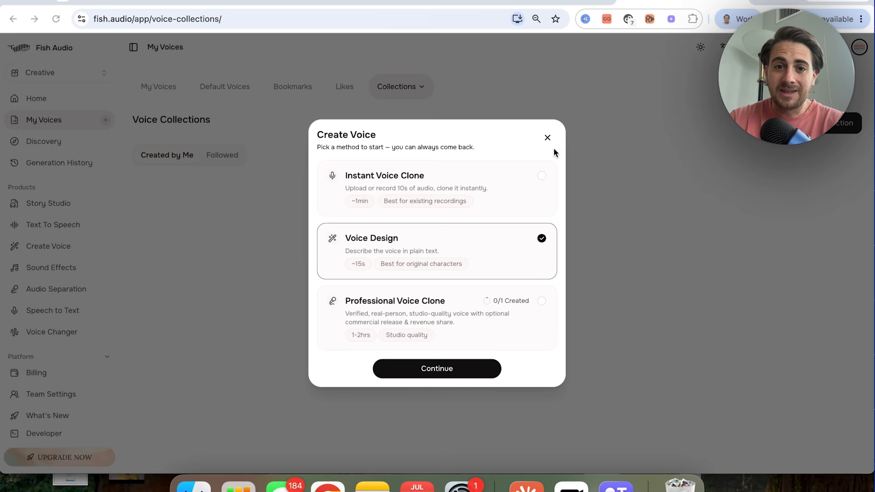
click(548, 137)
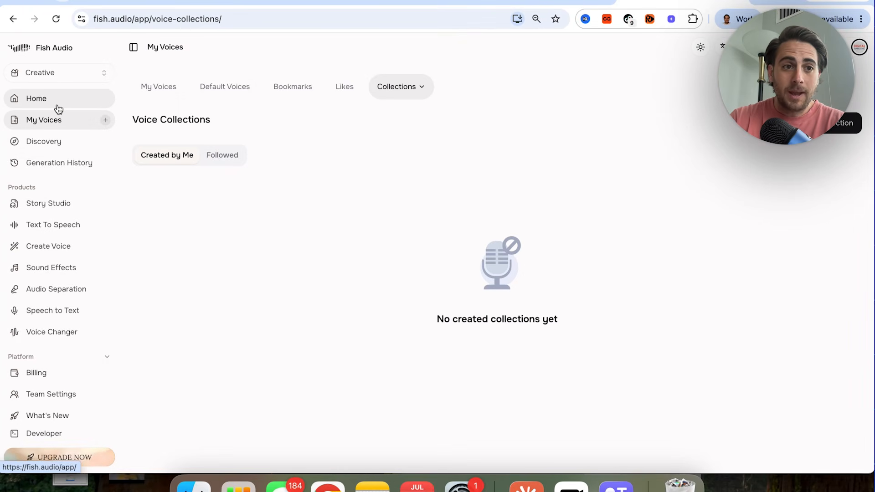
- View the Sound Effects generator from the home page and return home
click(86, 105)
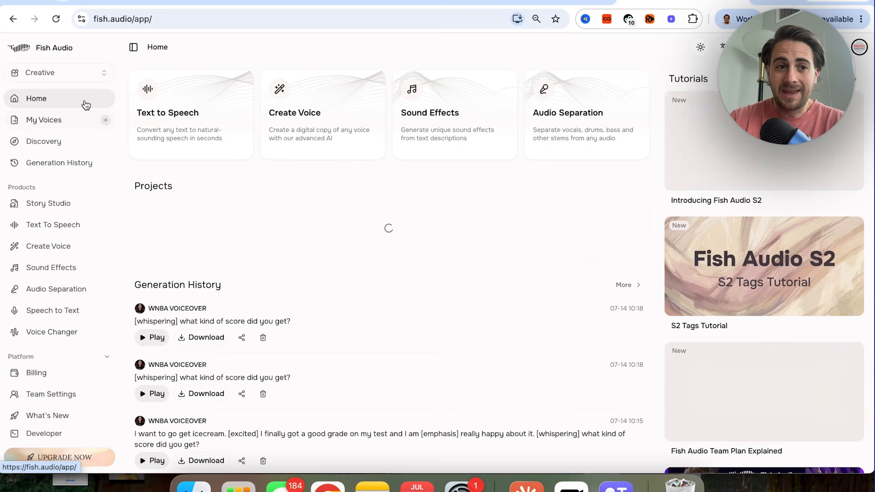
click(420, 141)
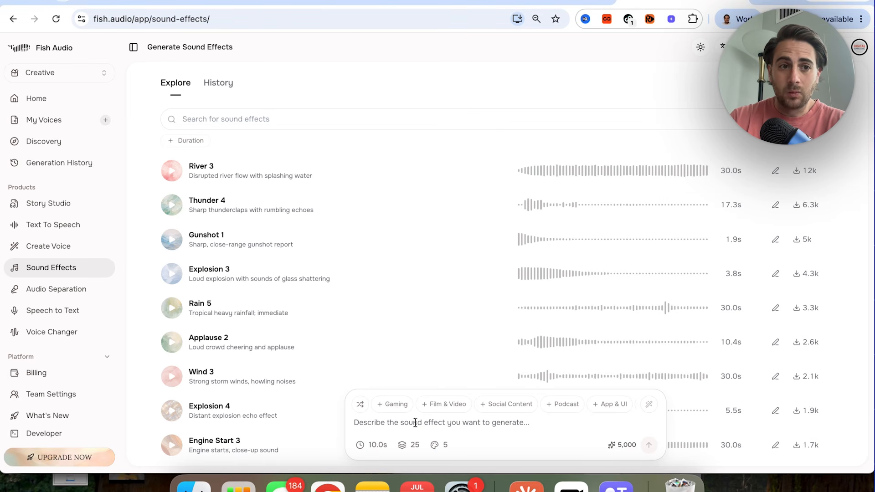
click(81, 101)
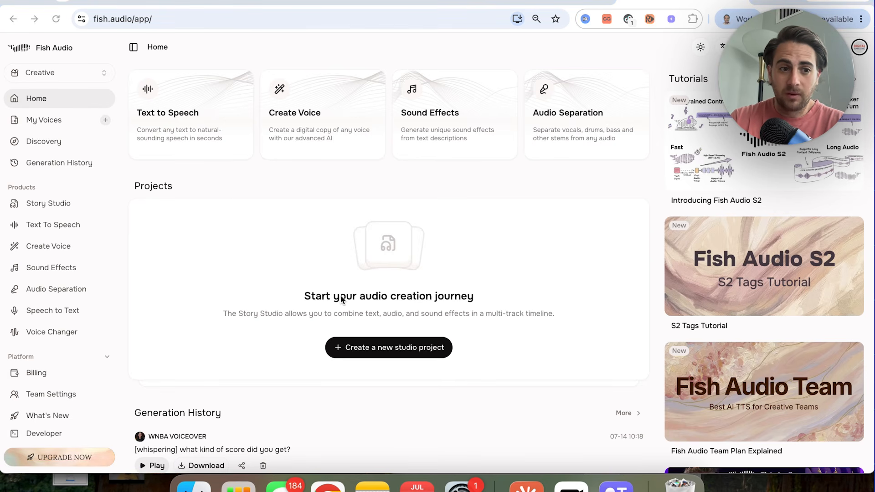
- View the Voice Changer page and the Speech to Text page, highlighting its description of previewing the credit cost
click(61, 334)
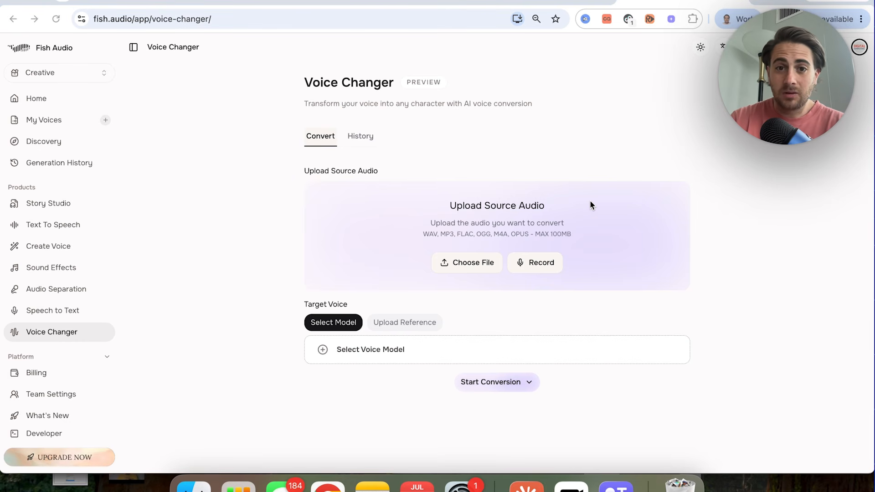
click(52, 311)
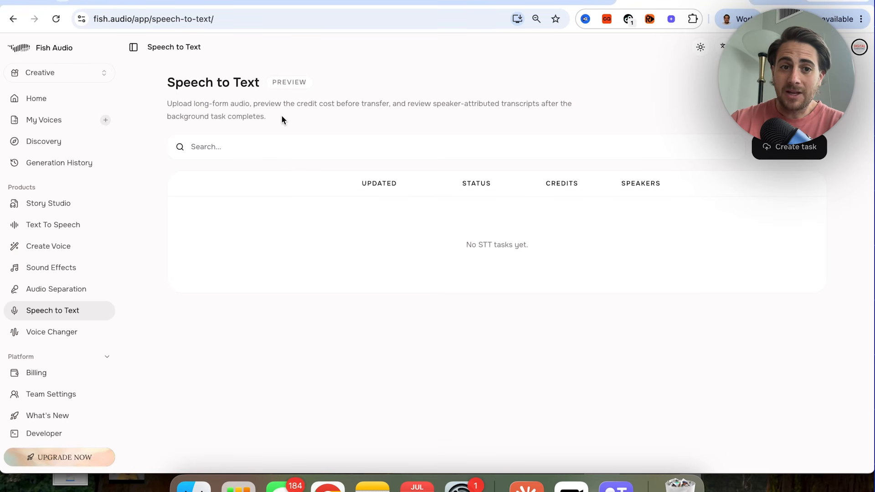
drag(256, 103, 384, 103)
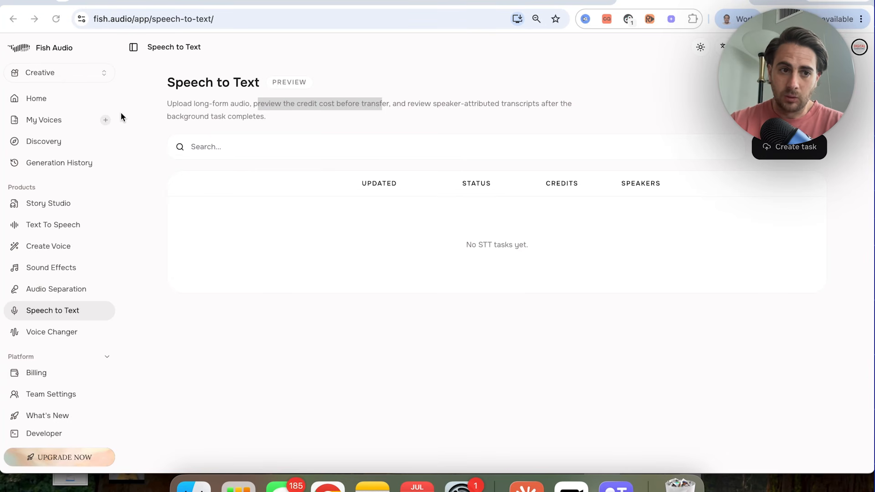
- Return to the home page and look over the recent entries in the generation history
click(53, 100)
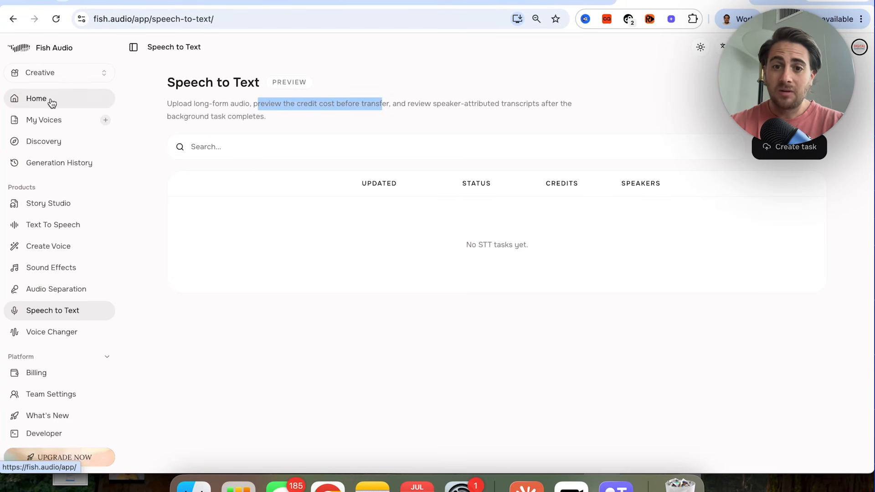
click(52, 102)
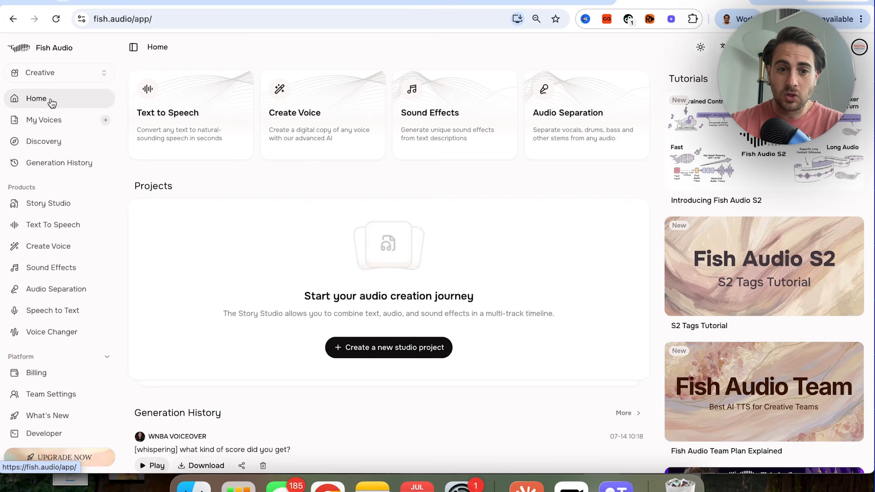
scroll(175, 292, down, 4)
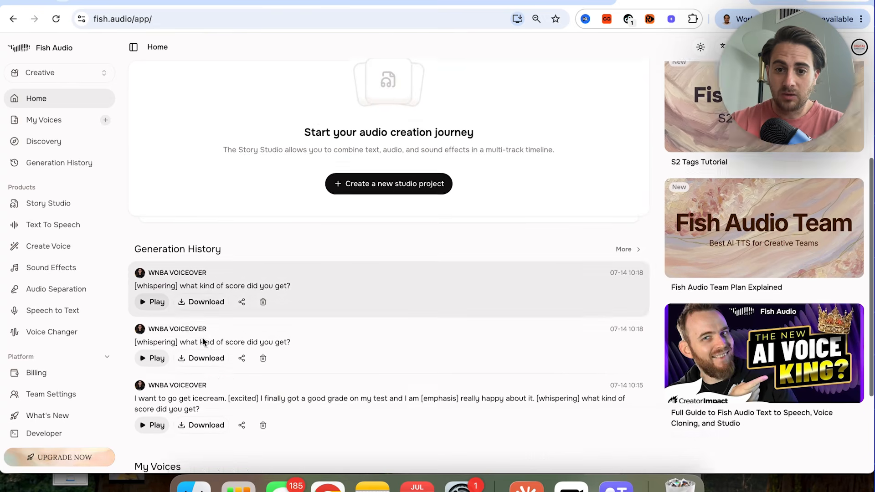
scroll(201, 336, up, 5)
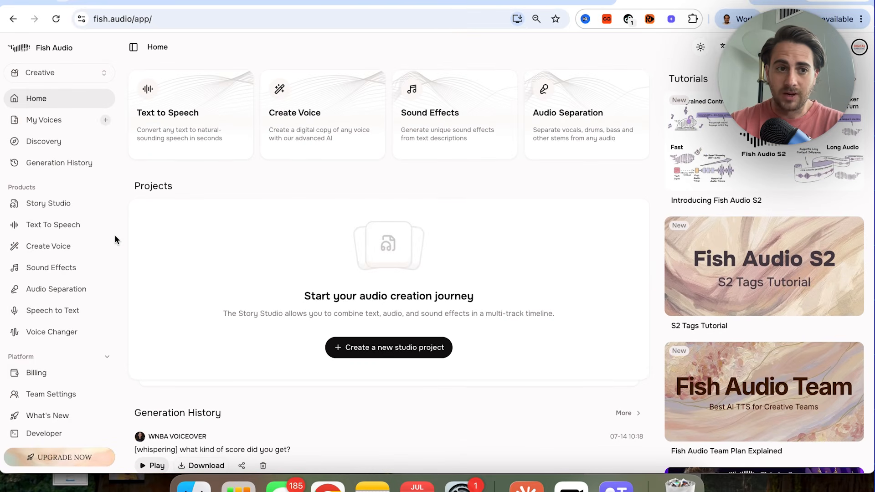
- Switch Fish Audio from the Creative workspace to the other available workspace
click(56, 76)
click(50, 117)
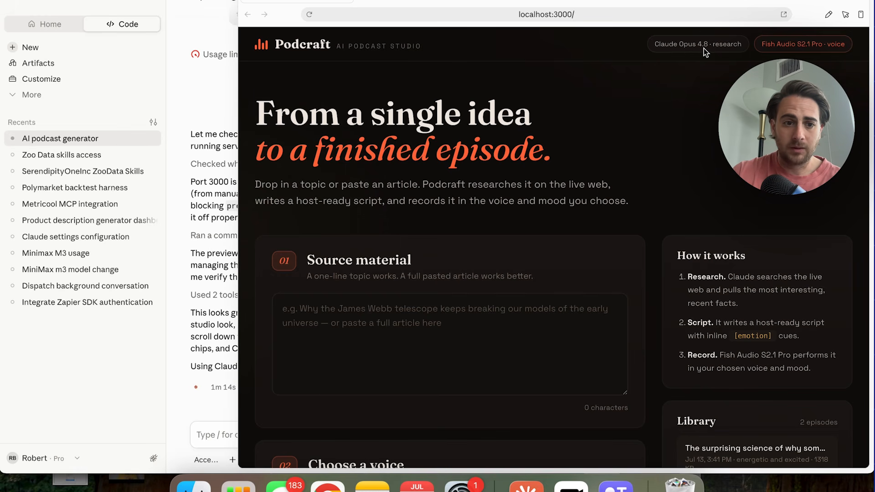
- Look through the Podcraft page's source material, voice selection, delivery and episode production sections
scroll(722, 48, down, 8)
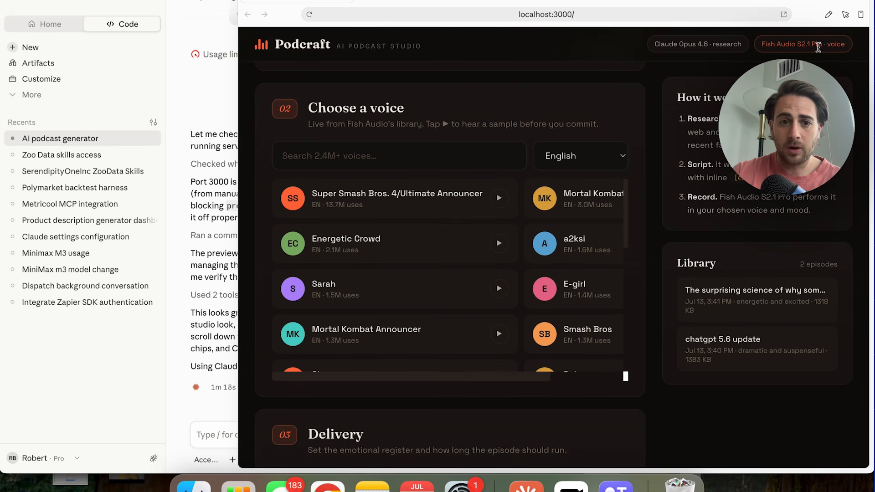
scroll(531, 107, up, 3)
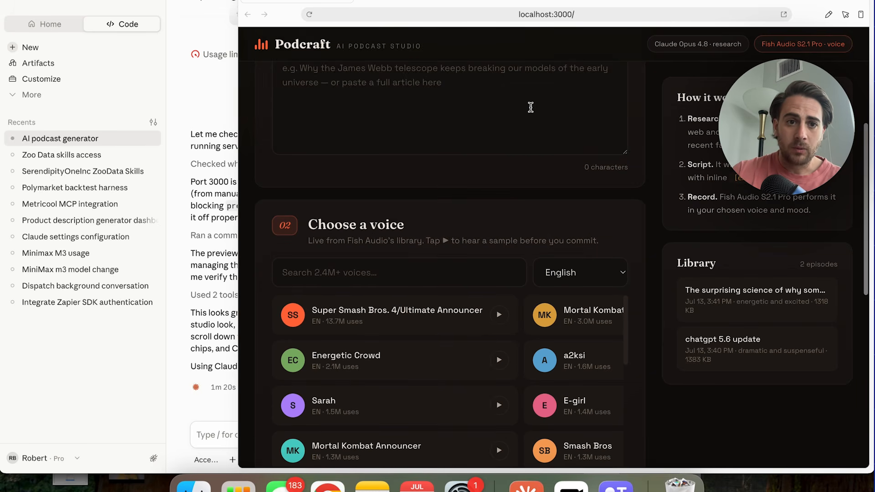
scroll(531, 107, up, 4)
scroll(472, 225, down, 6)
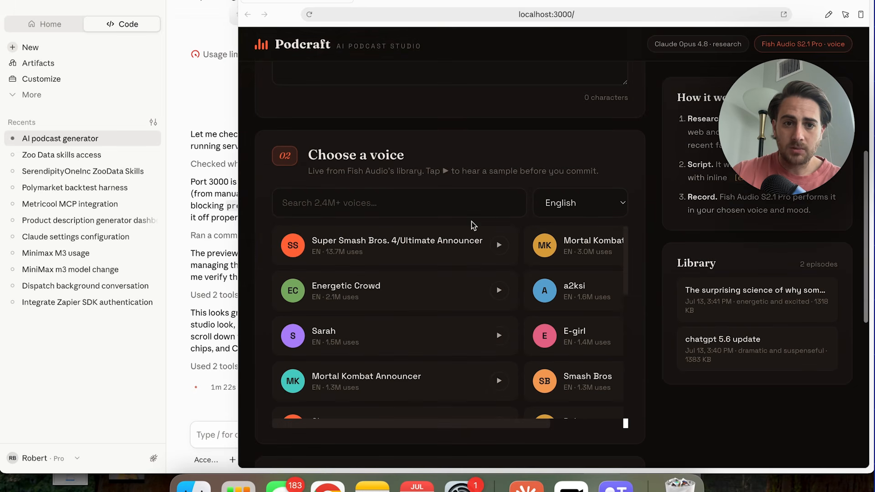
scroll(453, 201, down, 10)
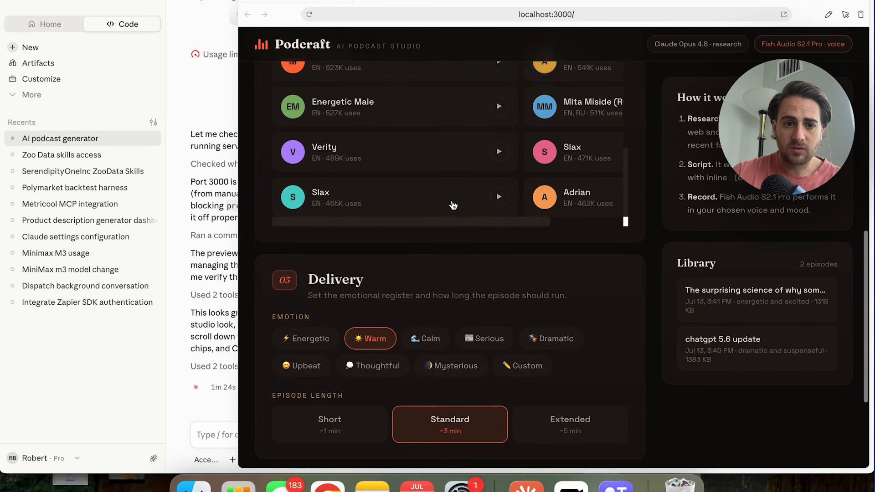
scroll(407, 283, down, 4)
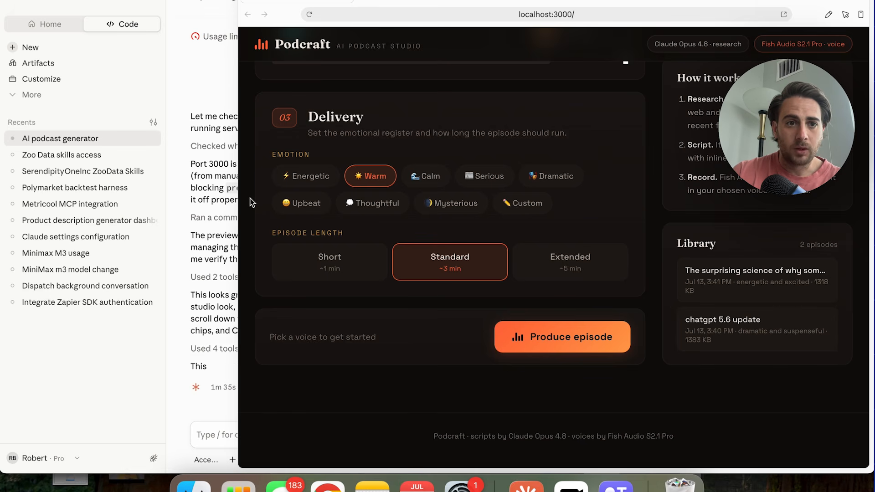
scroll(451, 269, up, 10)
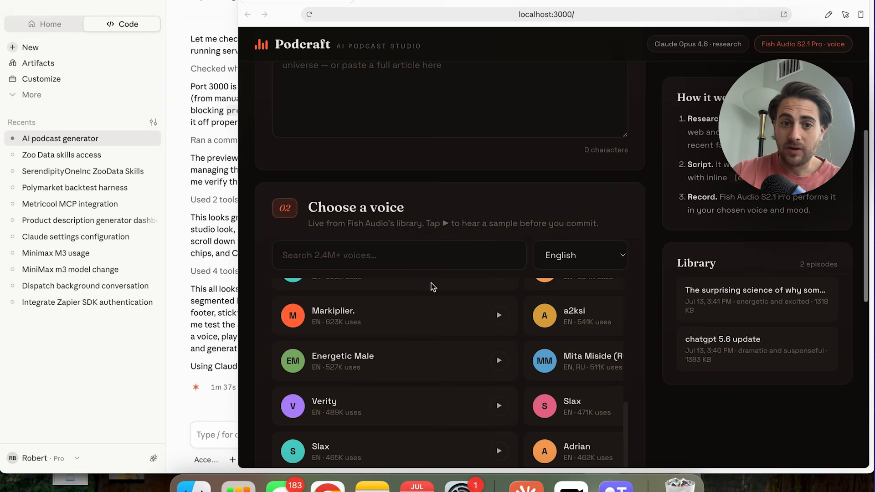
- Switch to Fish Audio, open Create Voice and choose the Instant Voice Clone method
key(super+Tab)
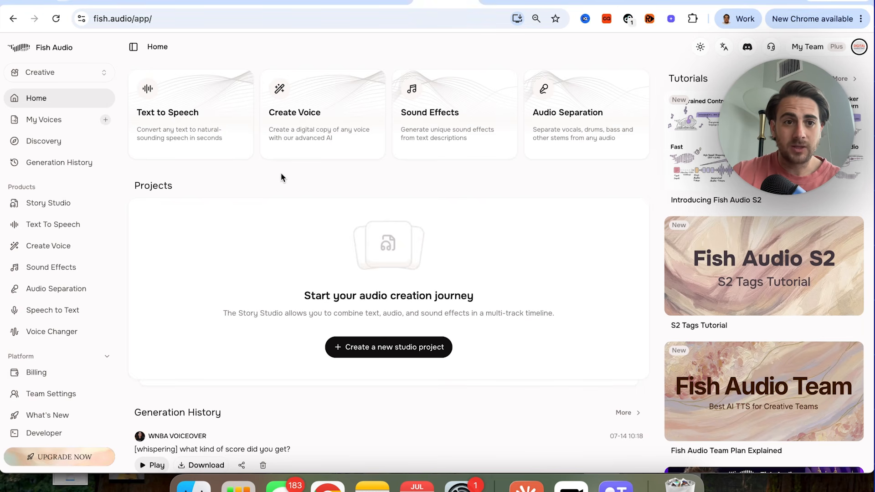
click(304, 118)
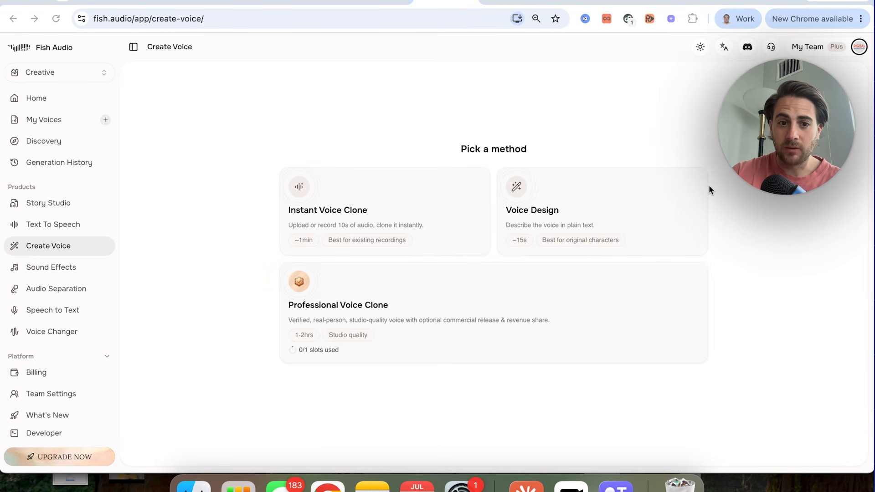
click(379, 206)
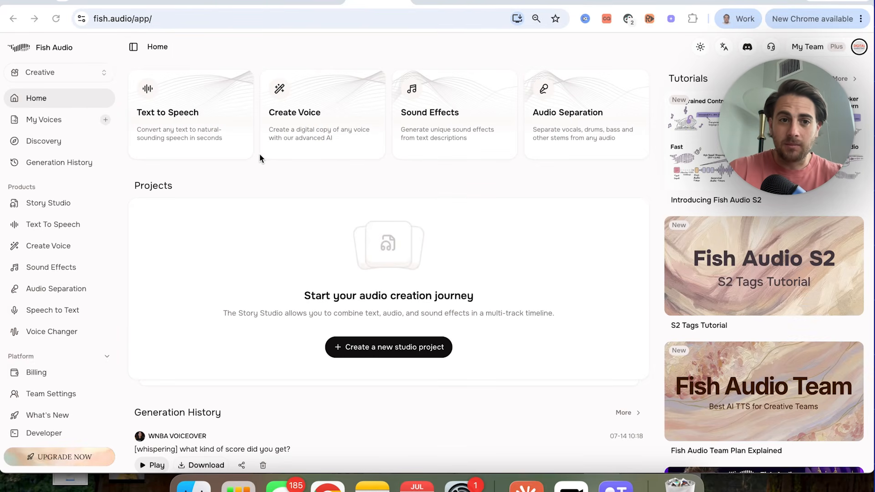
- Open Text to Speech and clear the existing script of the WNBA VOICEOVER speaker
click(205, 121)
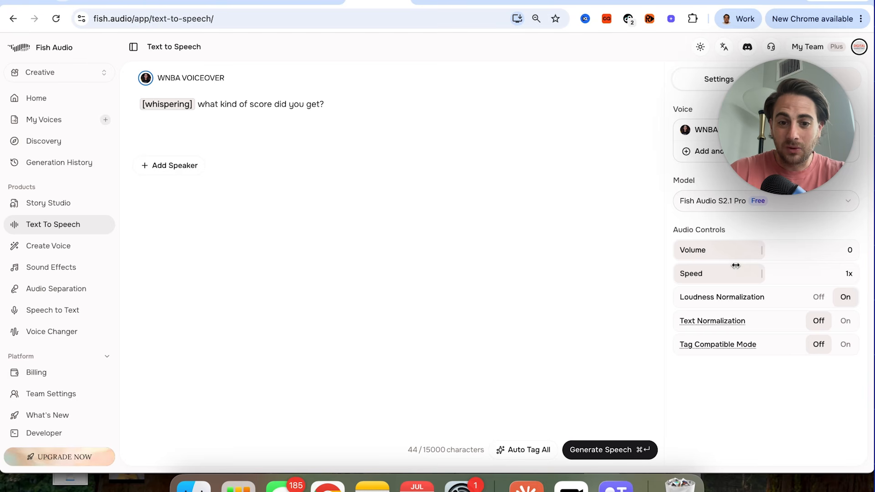
click(245, 112)
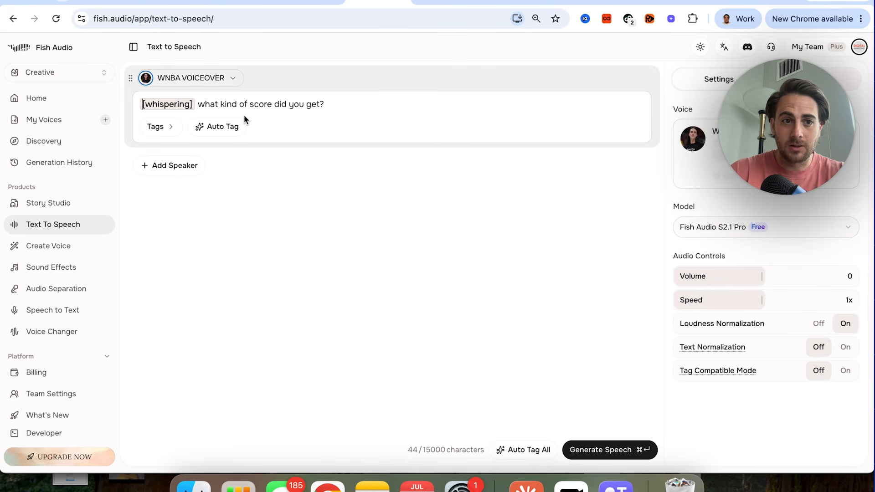
key(super+a)
key(BackSpace)
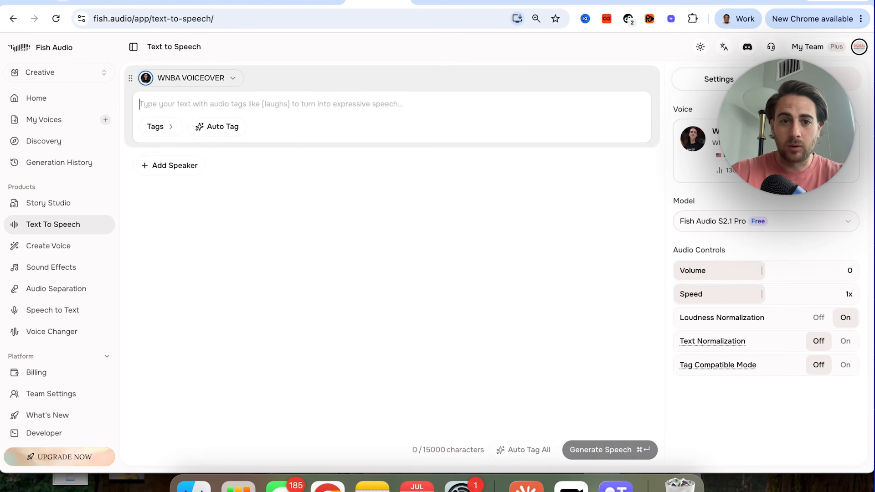
- Enter "The tiktok algorithm just released a massive update! This changes everything and you shouldn't skip any part of this video." and auto-tag the script
text(The tiktok algorithm just released a massive update! This changes everything and yo)
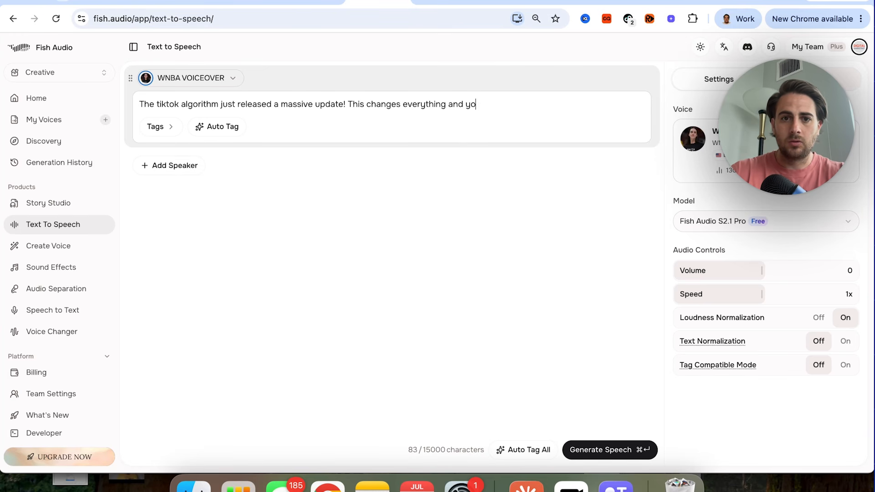
text(uldn't skip any part of this video.)
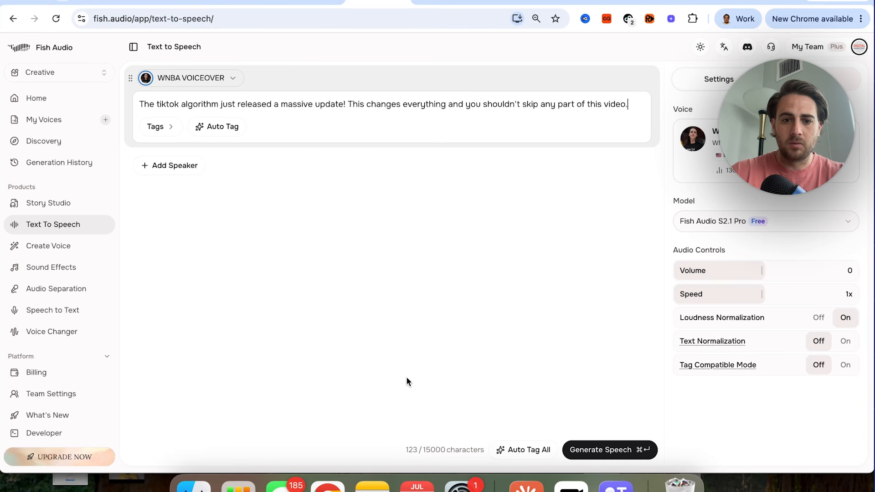
click(533, 453)
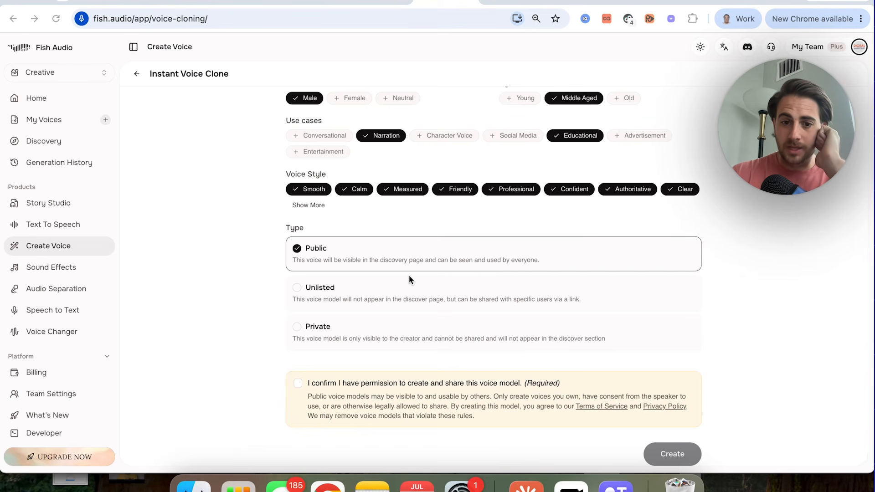
- Rename the voice clone from its suggested name to Aaron Knows AI in the voice details
scroll(357, 274, up, 5)
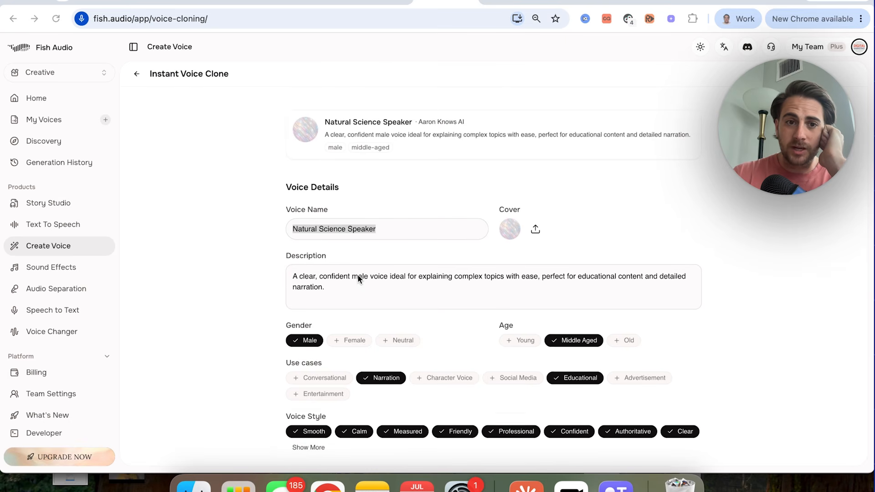
click(357, 231)
click(344, 228)
key(super+a)
text(Aar)
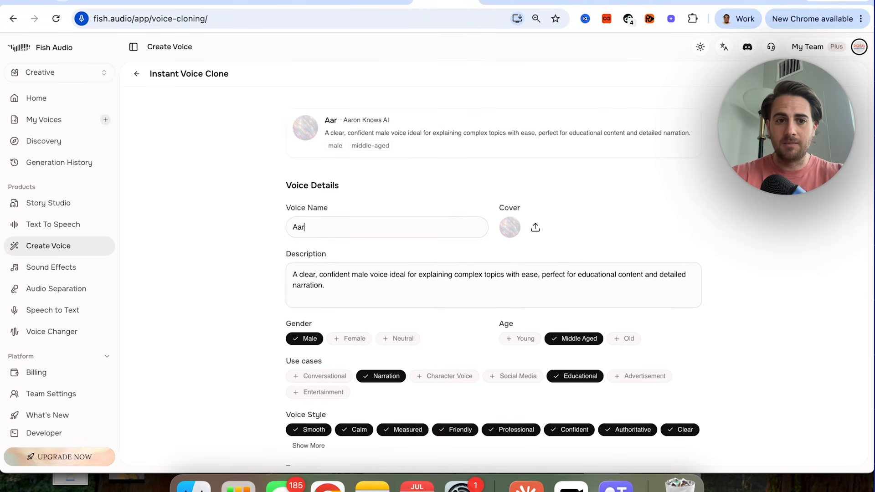
text(on Knows AI)
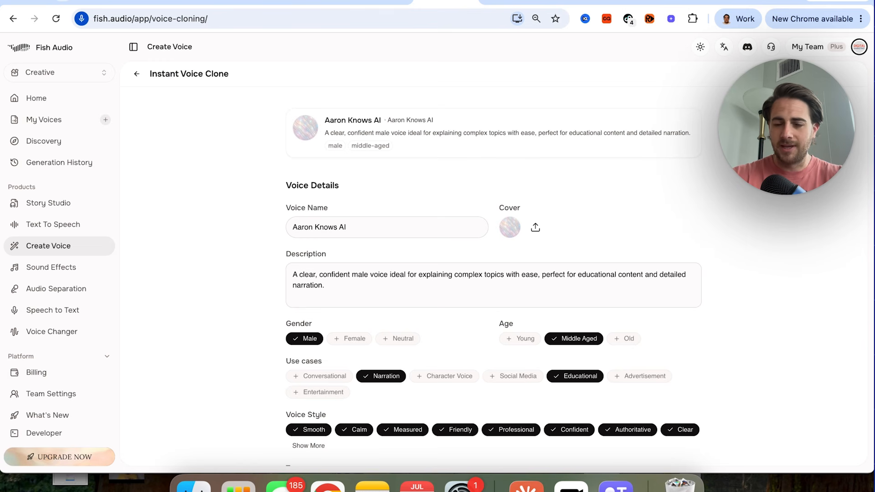
key(super+a)
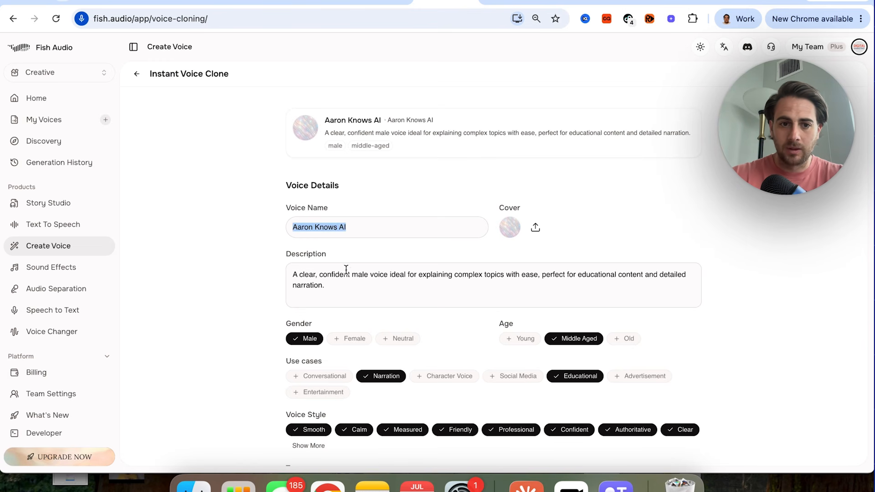
- Confirm permission to create and share the voice model, and create it with the Public type
scroll(348, 279, down, 2)
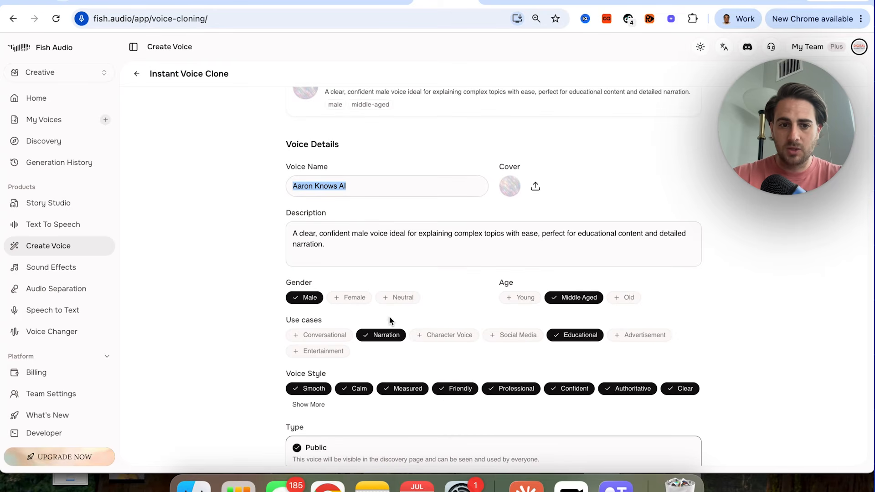
scroll(395, 319, down, 4)
scroll(346, 319, down, 2)
click(385, 395)
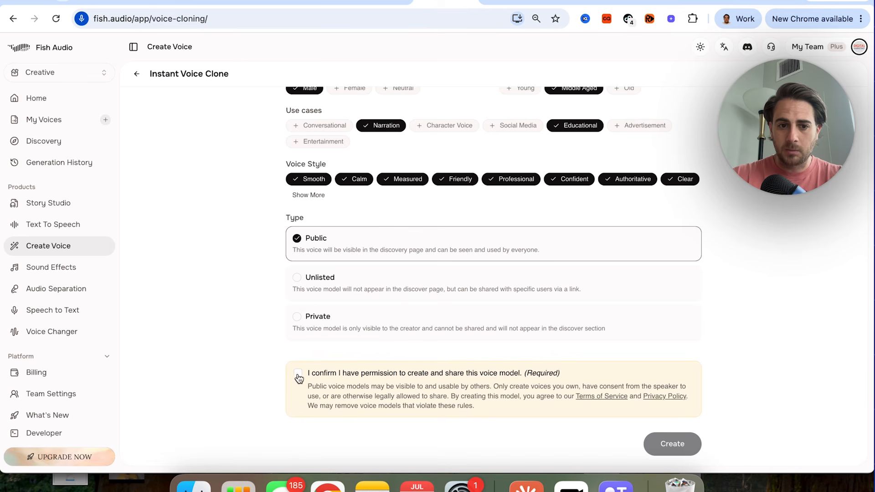
click(687, 446)
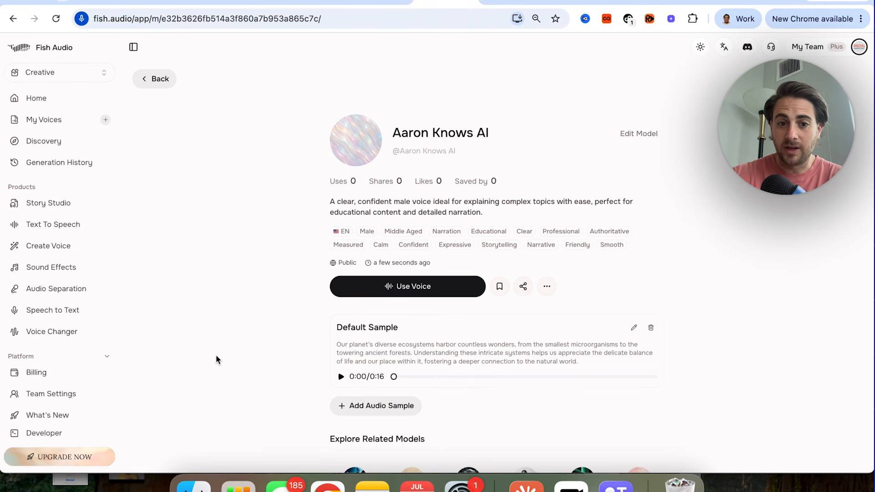
- Raise the system volume and play the new voice model's Default Sample
key(XF86AudioRaiseVolume)
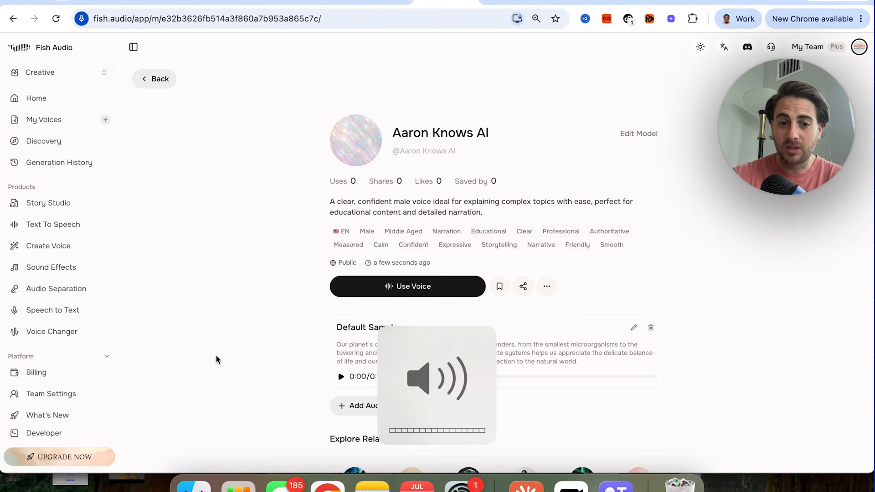
scroll(215, 355, down, 3)
click(341, 256)
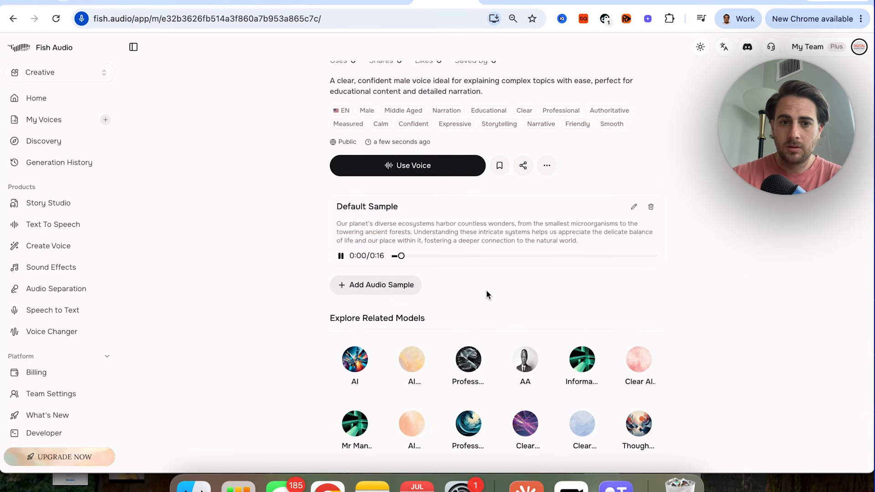
click(342, 255)
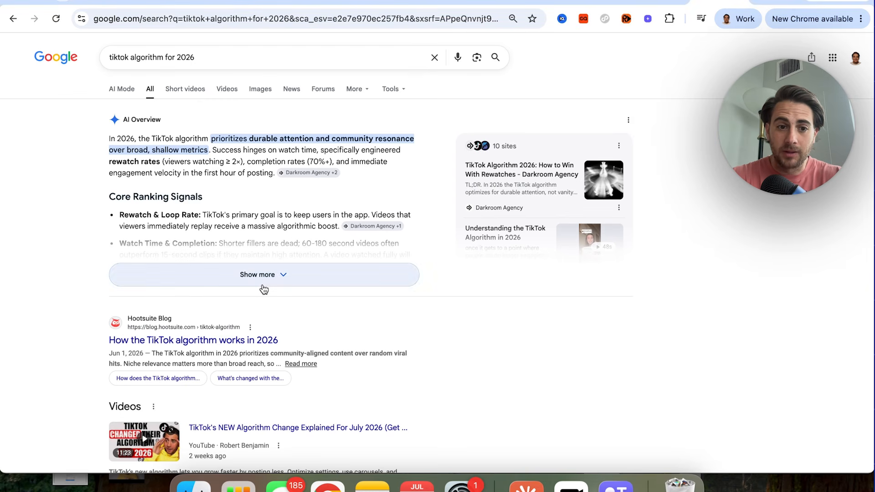
- Open the Hootsuite article "How the TikTok algorithm works in 2026" from the search results and dismiss its cookie notice
click(261, 339)
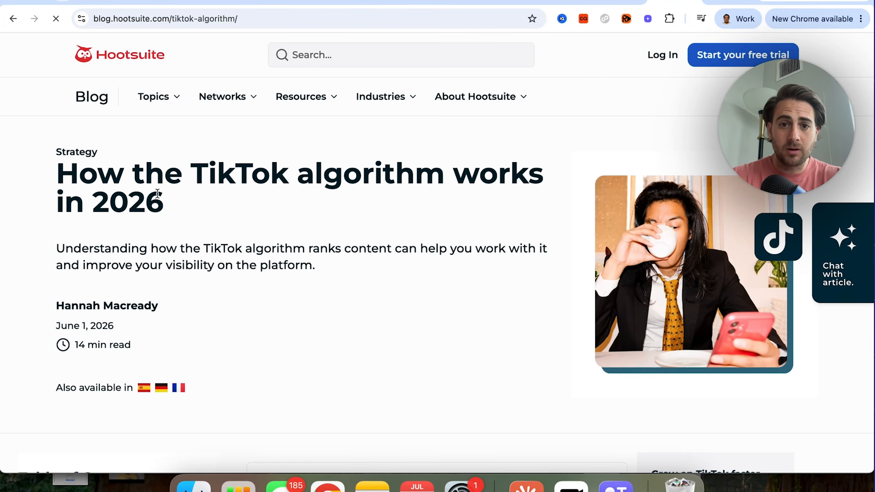
scroll(101, 194, down, 8)
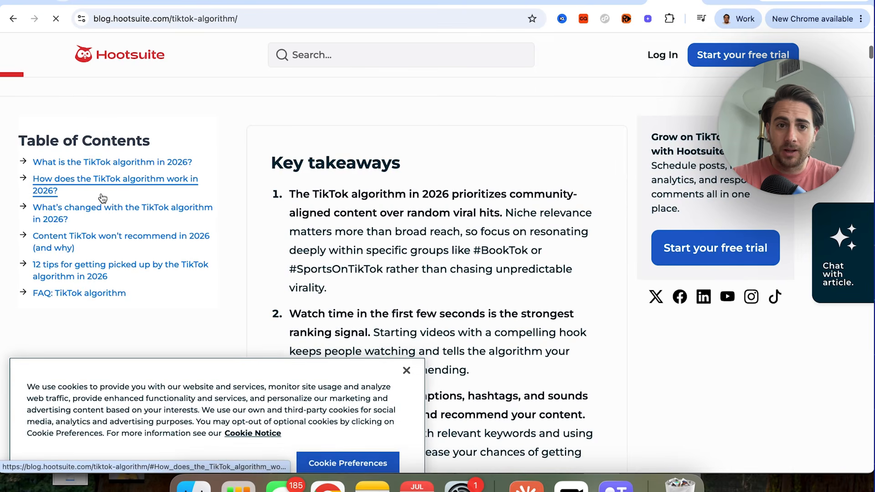
click(407, 347)
- Copy the article text from the Key takeaways heading through the quote about TikTok's recommender systems
triple_click(270, 168)
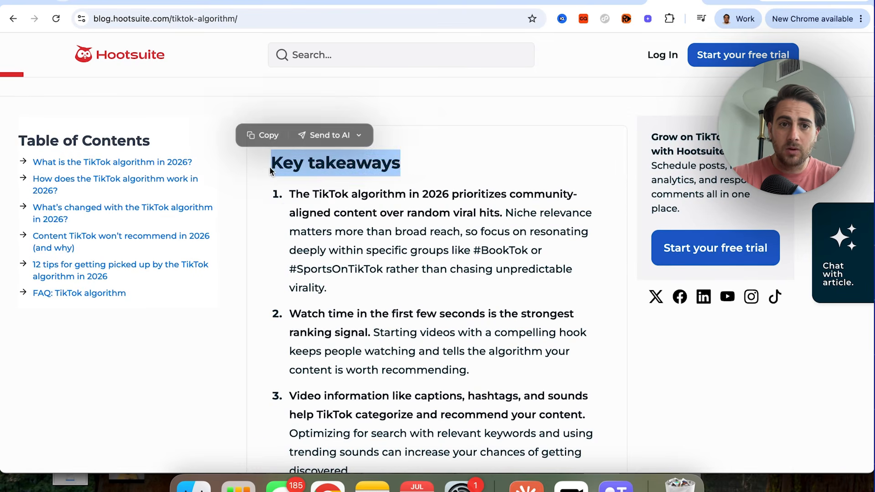
scroll(269, 171, down, 3)
scroll(270, 172, down, 4)
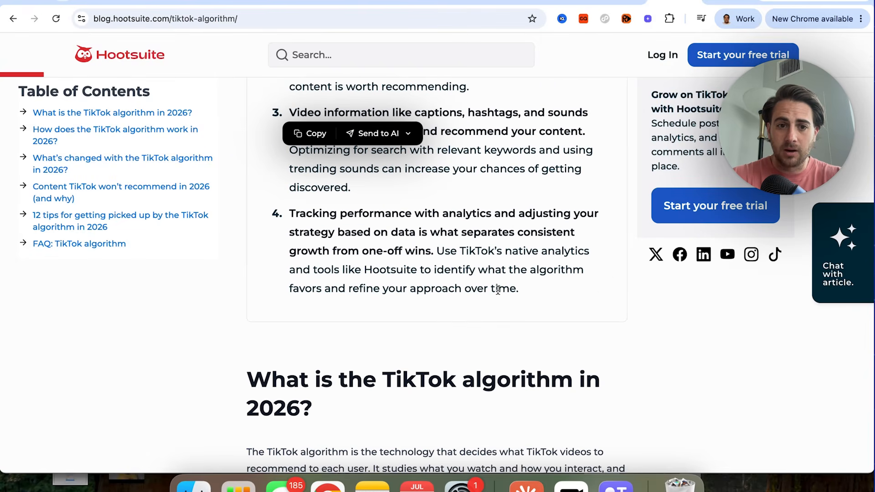
scroll(497, 290, down, 20)
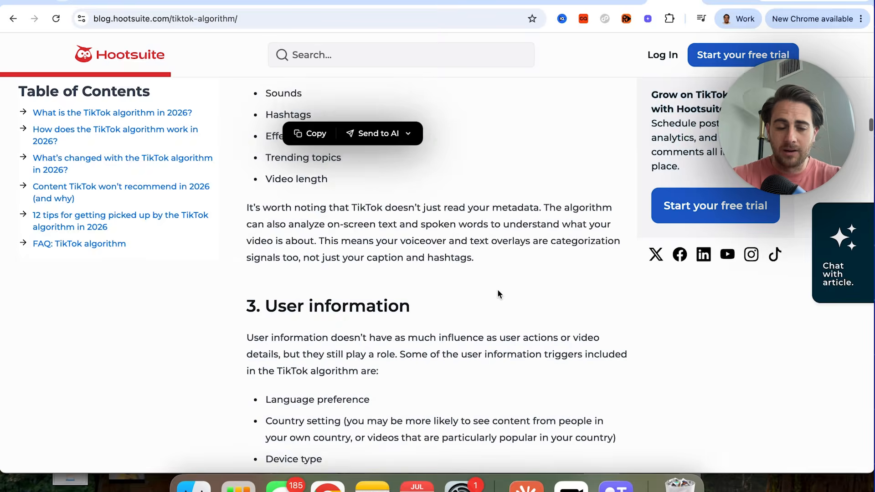
scroll(497, 290, down, 15)
scroll(498, 290, up, 6)
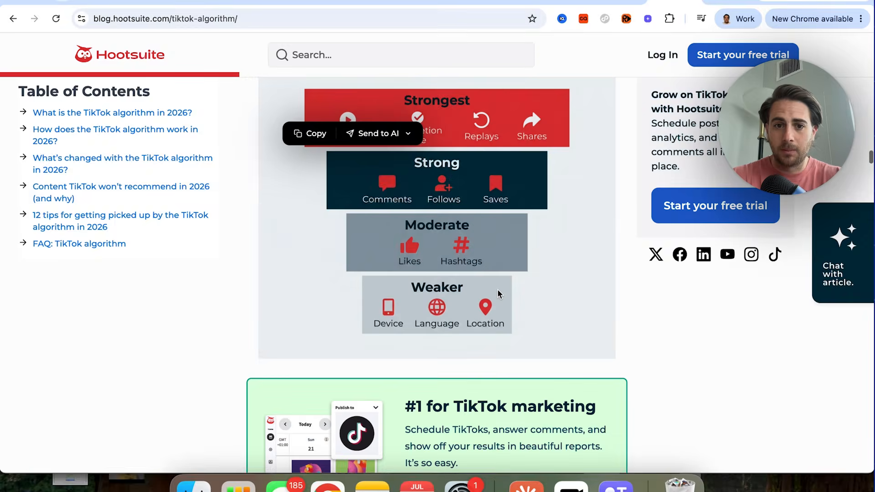
scroll(499, 294, up, 20)
scroll(498, 294, down, 5)
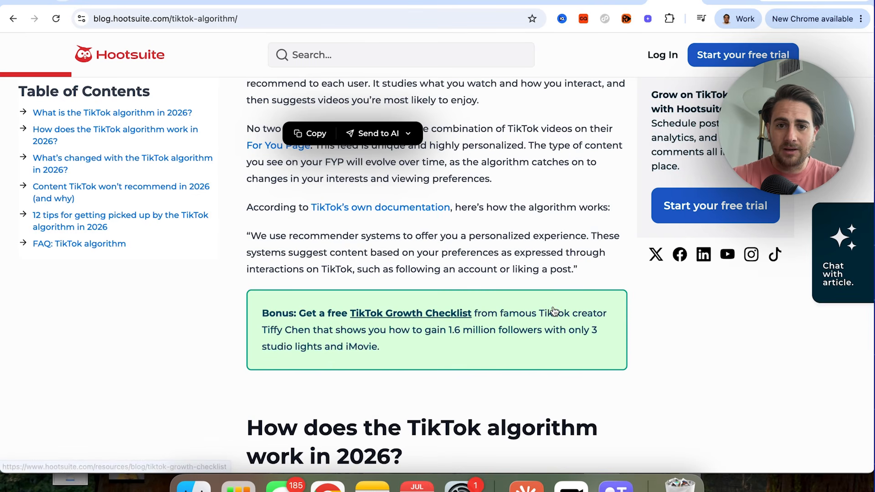
shift+click(579, 269)
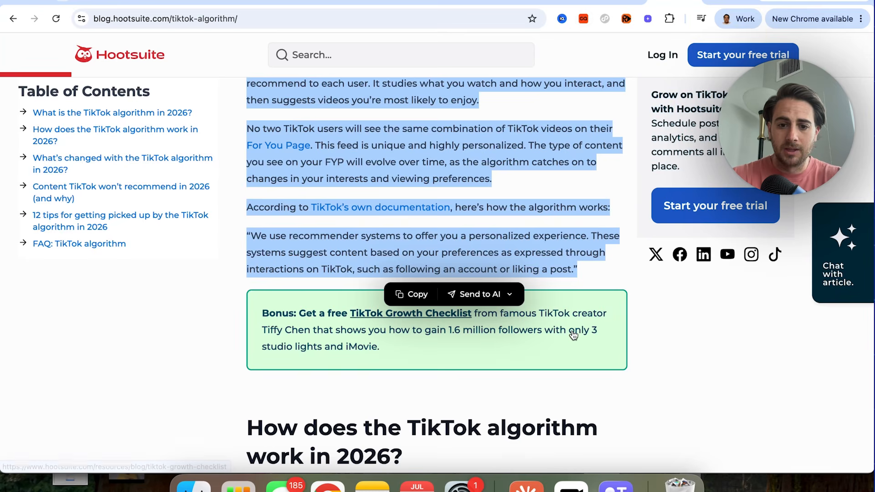
key(super+c)
- Switch to Podcraft and paste the copied TikTok algorithm article text as the episode's source material
key(super+Tab)
click(392, 340)
key(super+v)
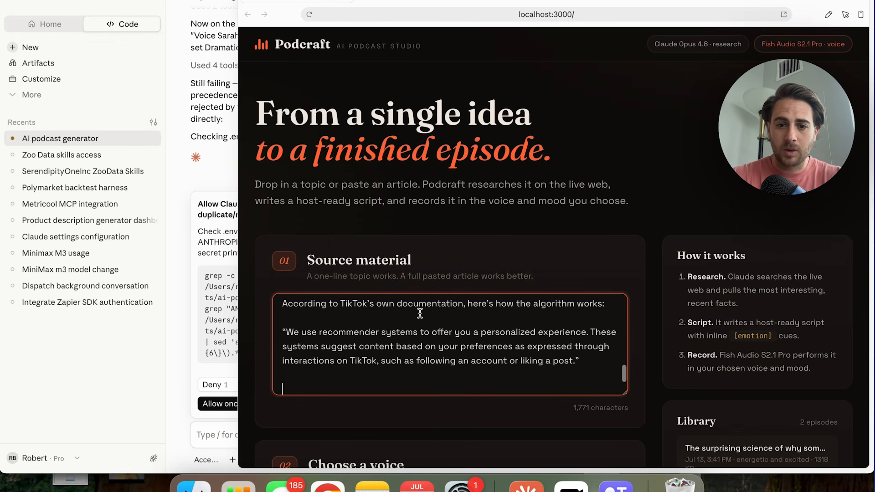
scroll(433, 344, down, 1)
scroll(421, 405, down, 3)
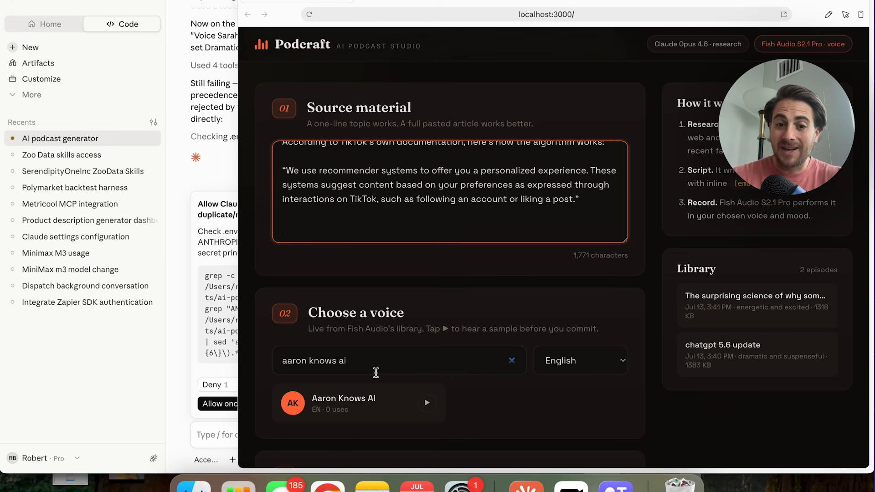
- Raise the system volume, preview the Aaron Knows AI voice sample, and select that voice for the episode
key(XF86AudioRaiseVolume)
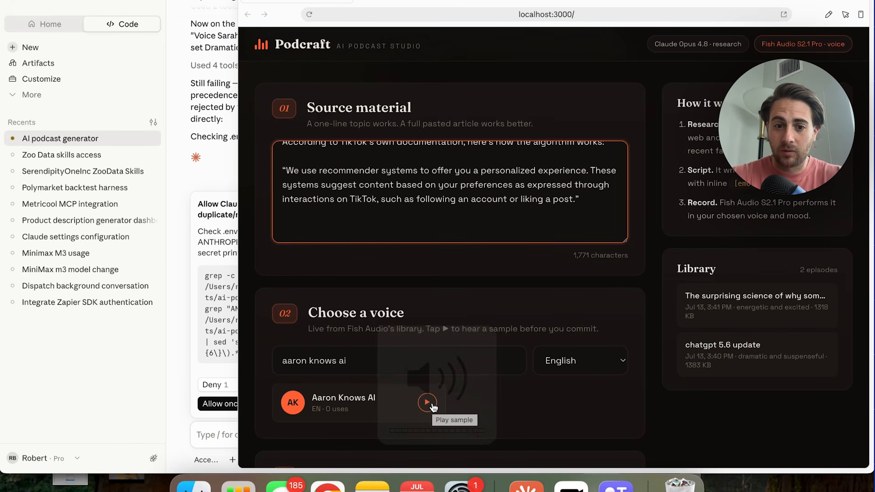
click(432, 405)
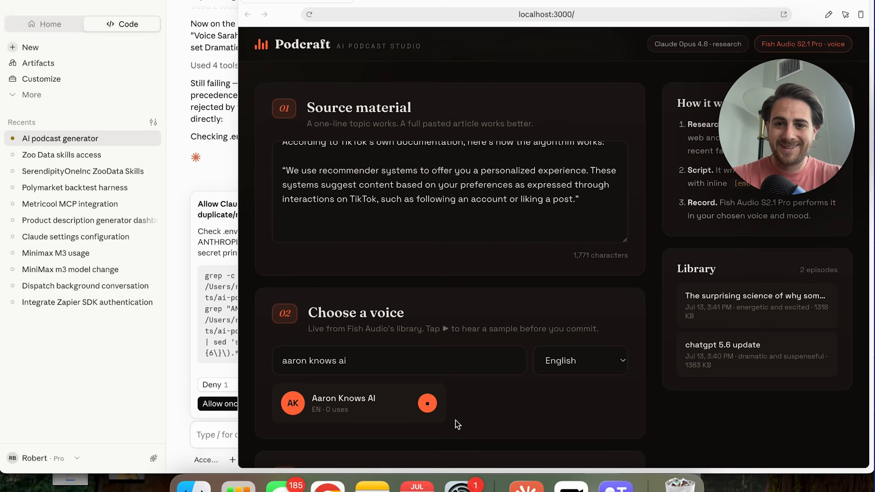
click(429, 408)
click(363, 404)
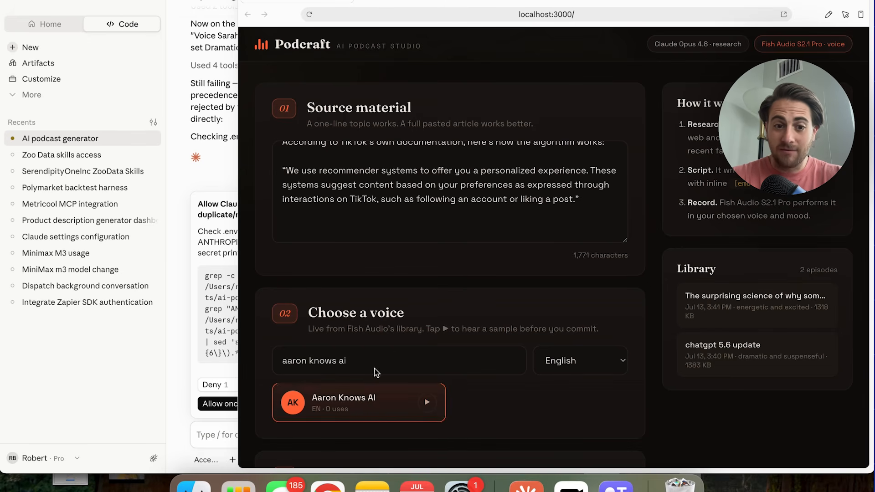
- Set the episode's delivery emotion to Energetic and its length to Short (~1 min)
scroll(391, 349, down, 5)
scroll(393, 351, down, 1)
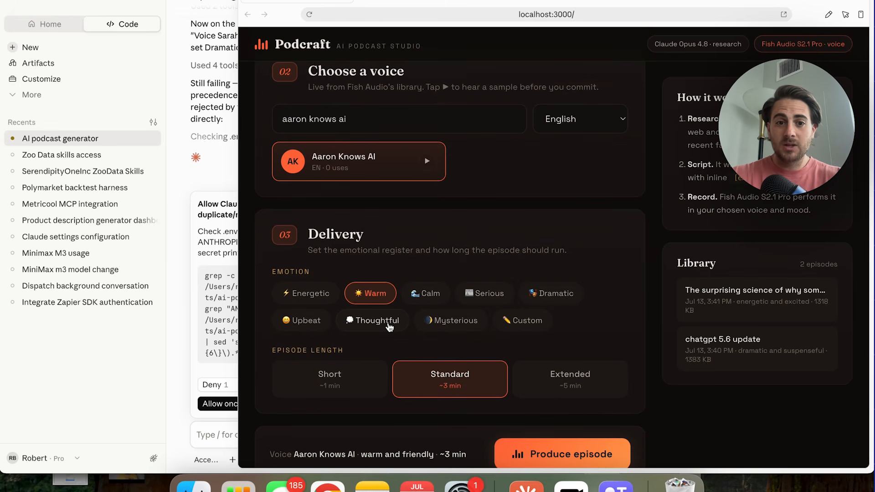
click(319, 299)
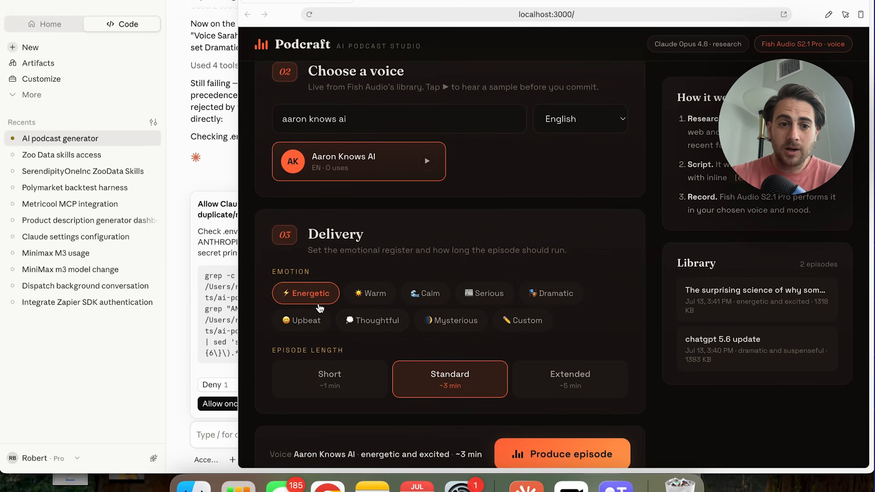
click(368, 379)
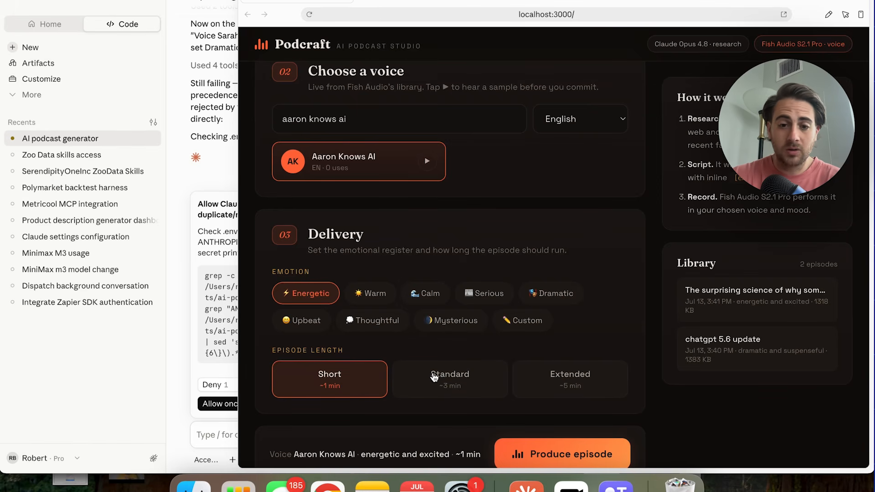
- Produce the podcast episode with the chosen source material, voice and delivery settings
scroll(433, 376, down, 3)
scroll(591, 386, up, 2)
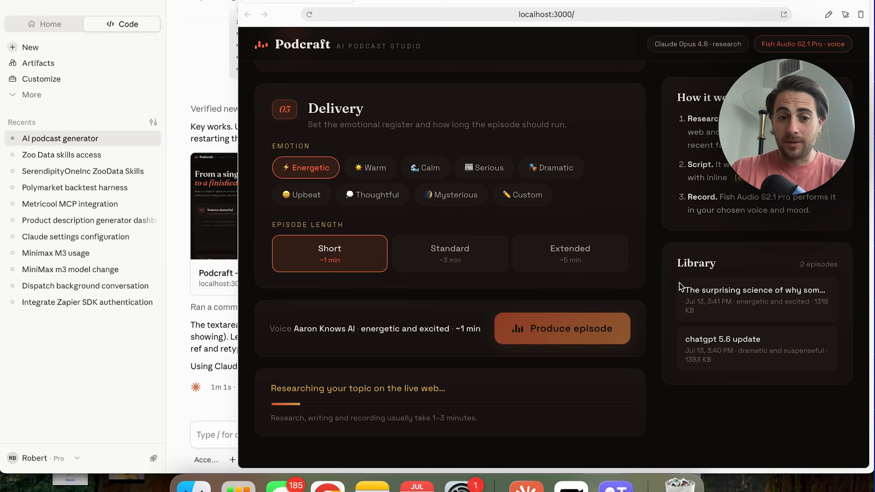
scroll(732, 169, up, 4)
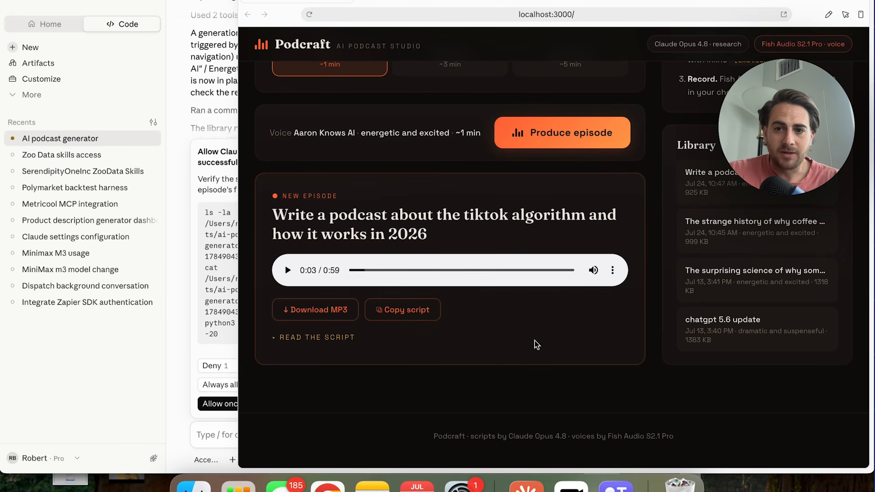
- Expand the new TikTok algorithm episode's script and read through its opening passages
click(341, 337)
scroll(375, 396, down, 2)
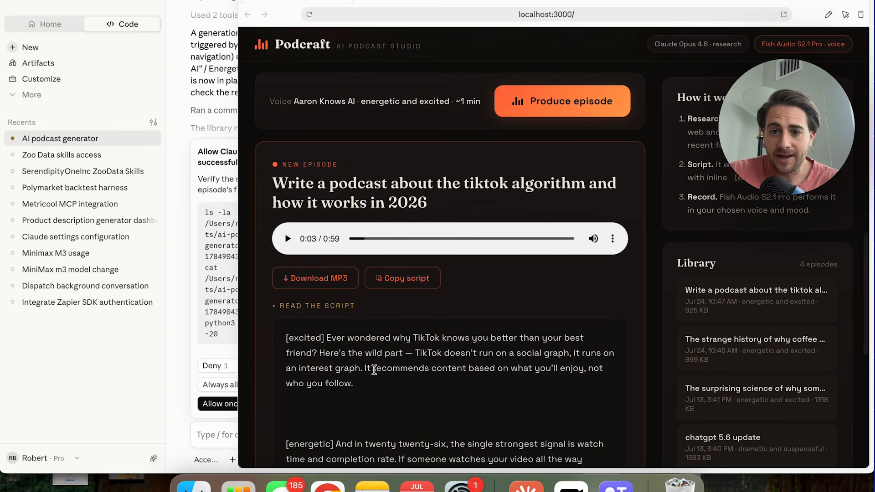
scroll(374, 383, down, 2)
scroll(387, 377, down, 1)
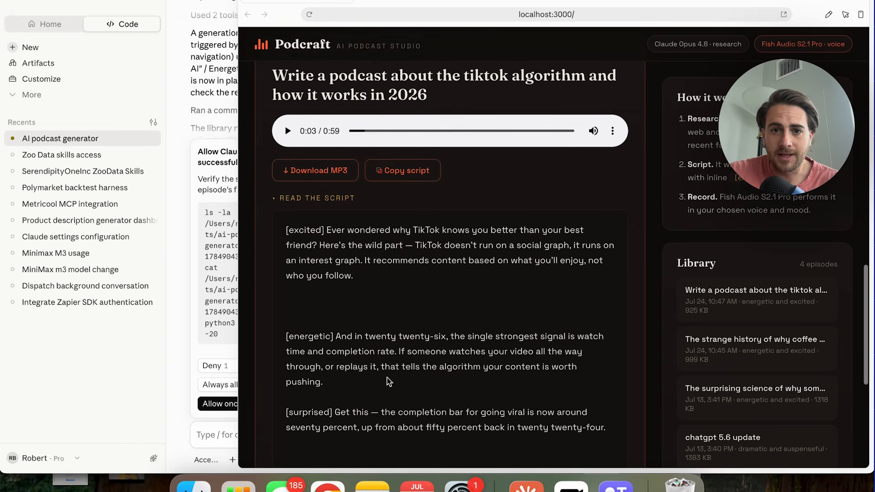
- Download the new episode's MP3 to the Downloads folder, naming it with the creator's first name followed by "tiktok podcast"
scroll(387, 377, up, 3)
click(613, 261)
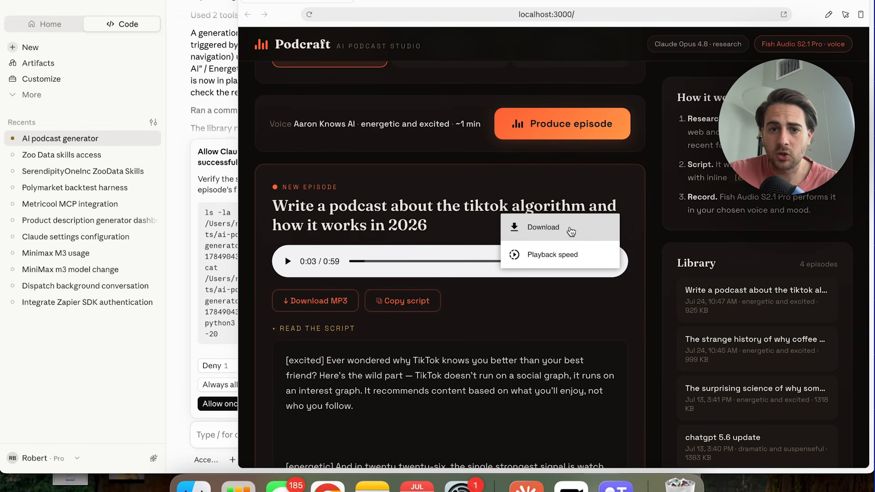
click(571, 232)
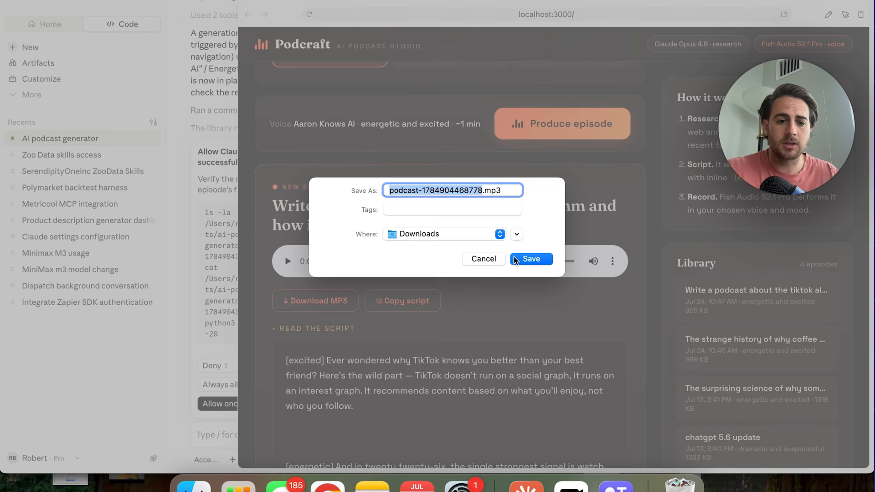
text(rob t)
text(iktok podcast)
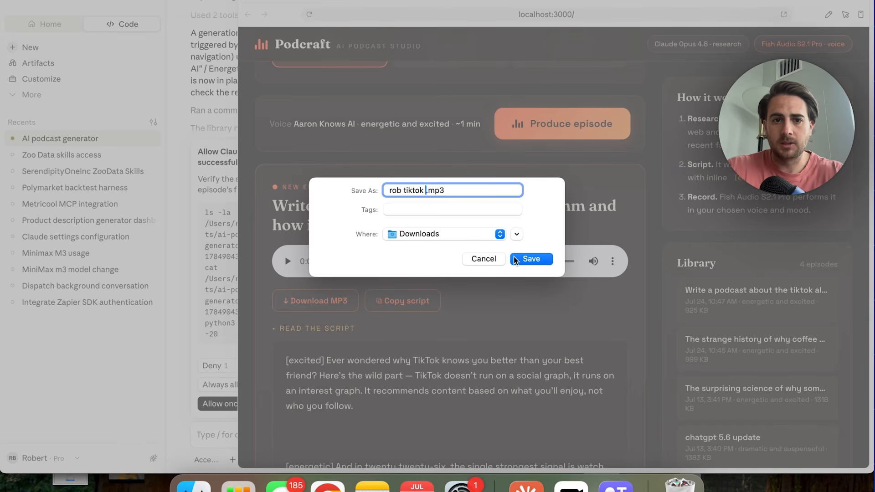
key(Return)
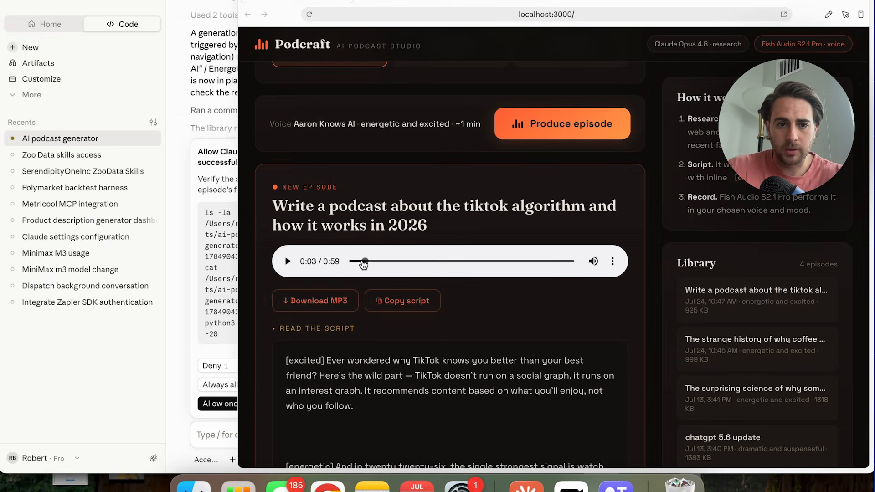
- Play the new episode from the beginning at a raised system volume, pausing after the opening seconds
drag(365, 262, 351, 262)
click(288, 262)
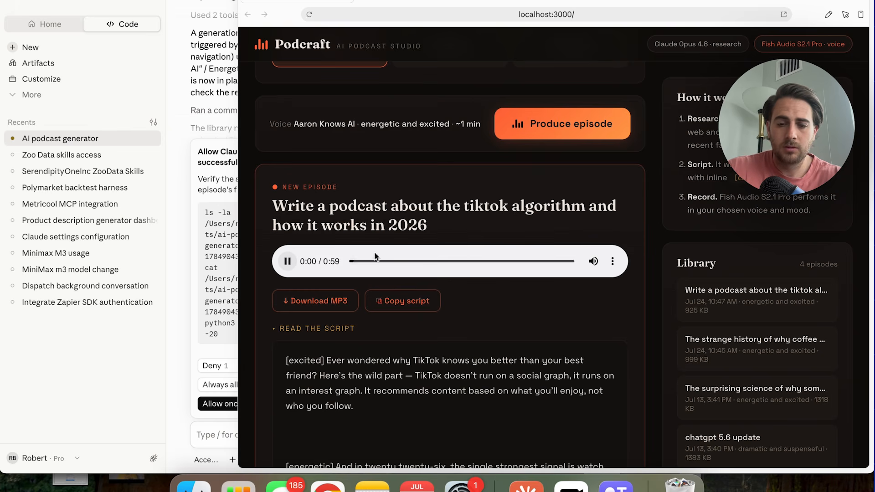
key(XF86AudioRaiseVolume)
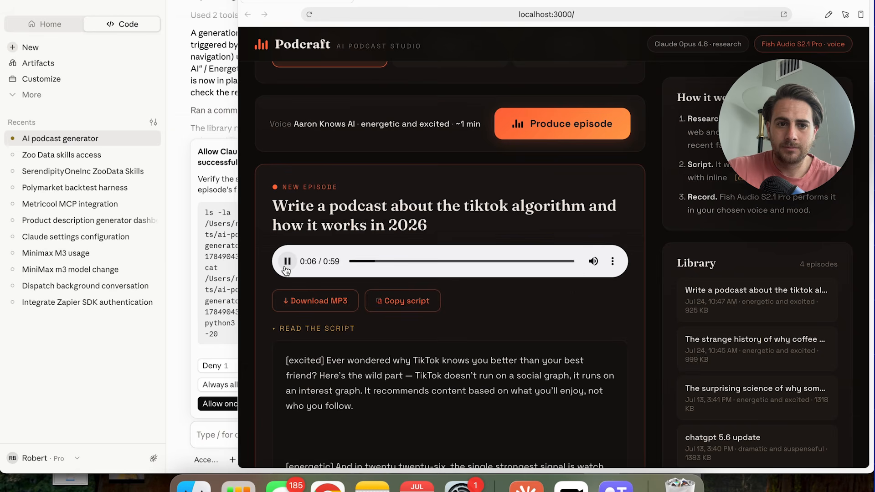
click(286, 269)
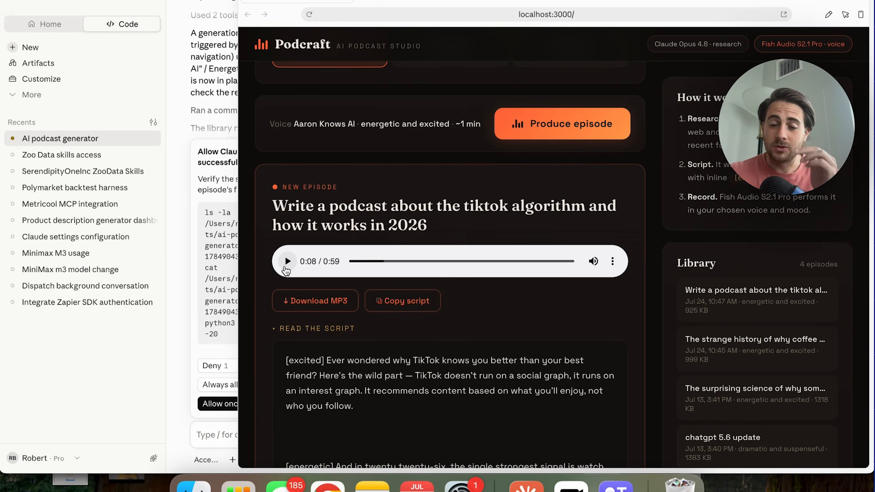